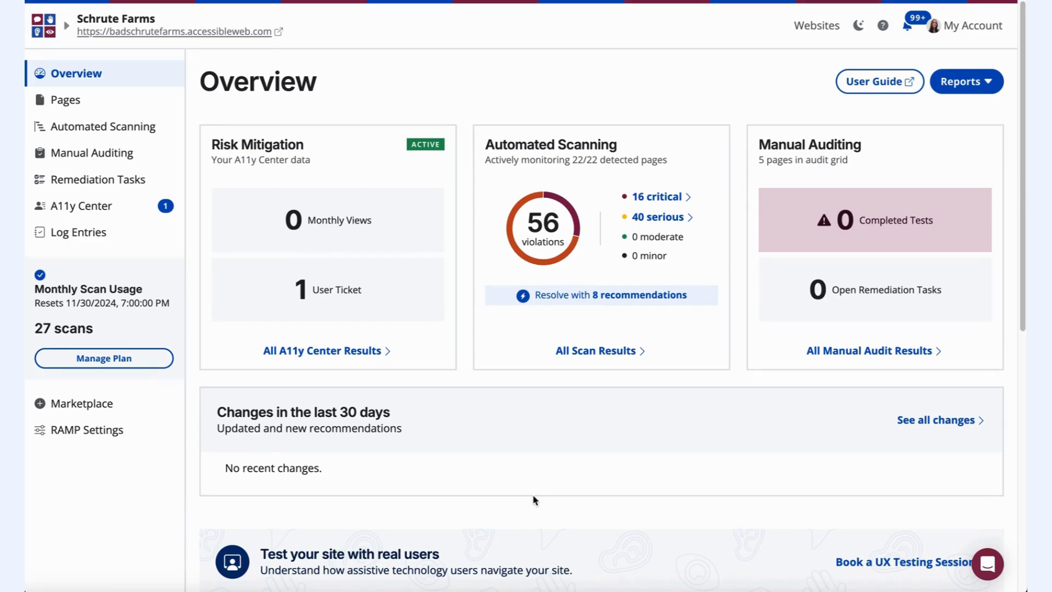
Step: Open the full list of automated score recommendations and review the details of the insufficient color contrast of link in nav item
scroll(535, 500, down, 5)
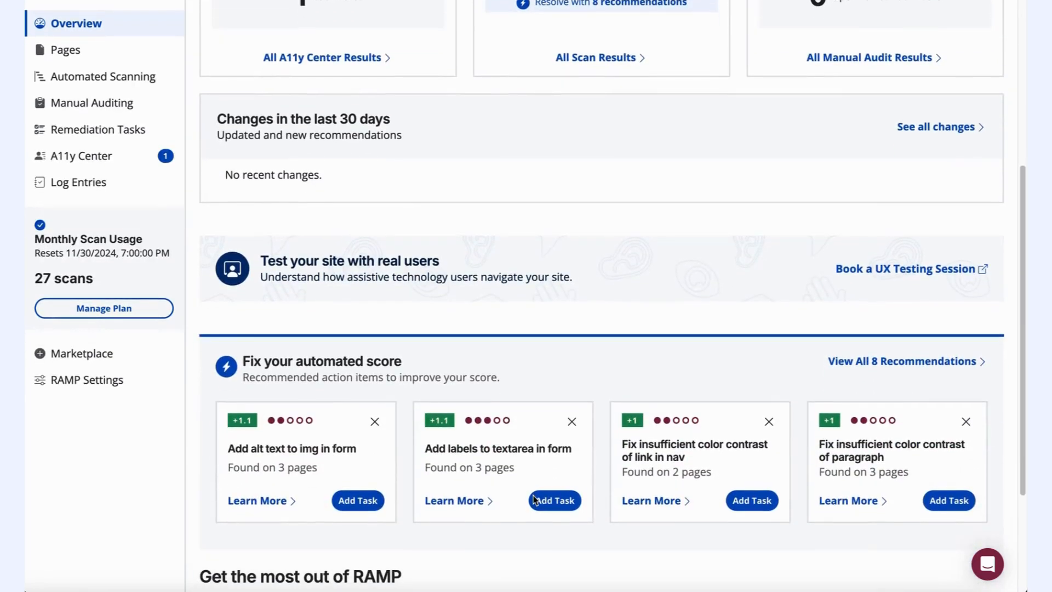
scroll(535, 499, up, 6)
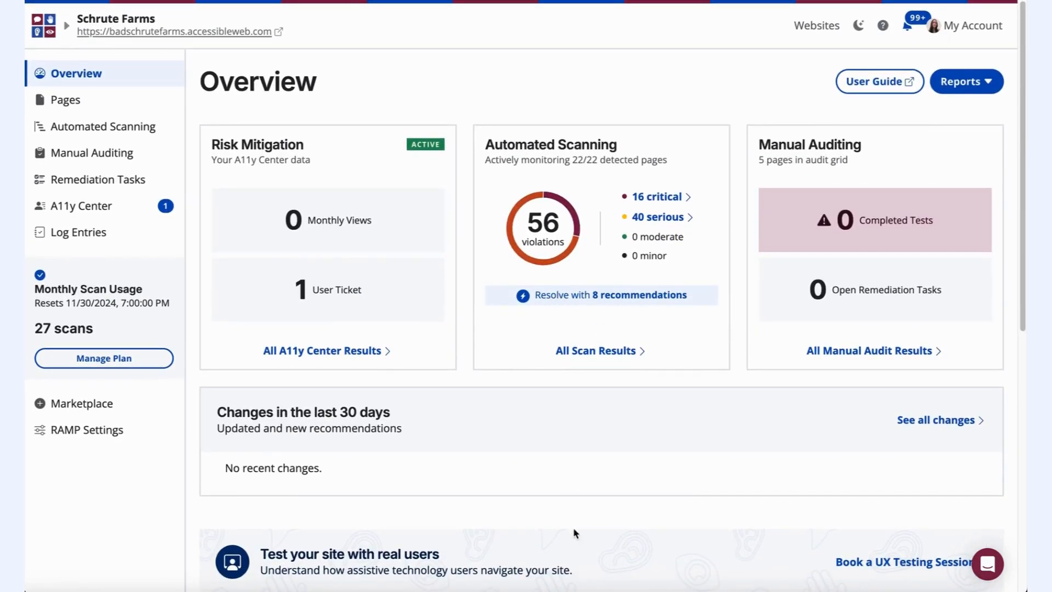
scroll(576, 531, down, 5)
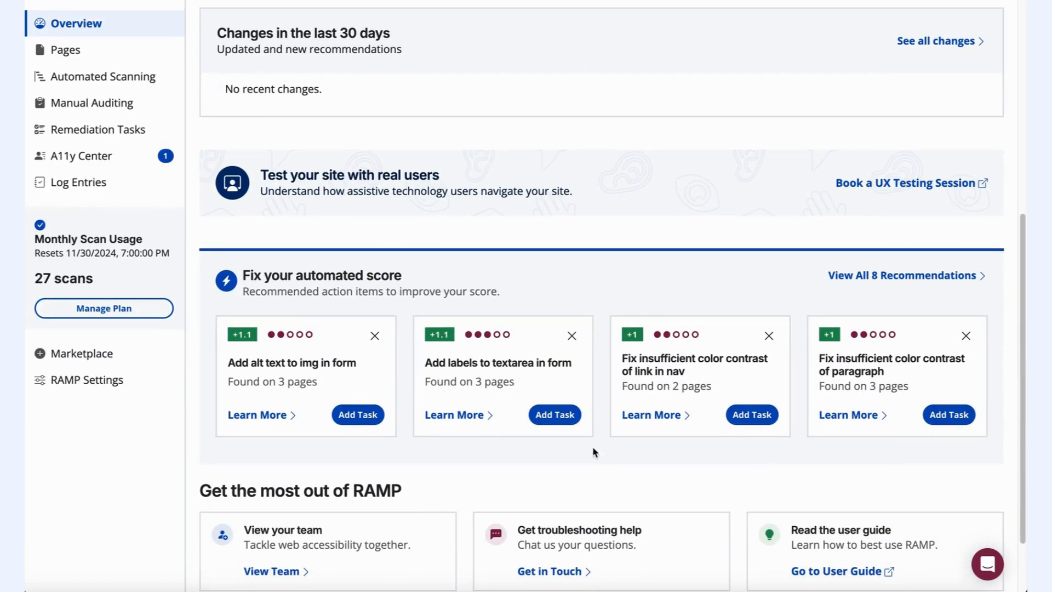
click(888, 279)
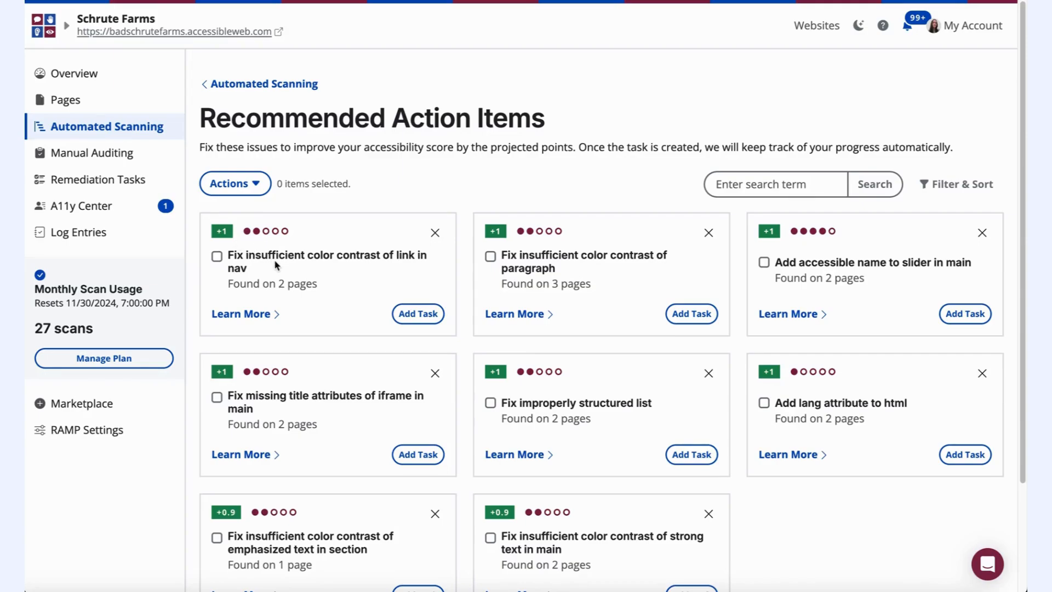
click(256, 316)
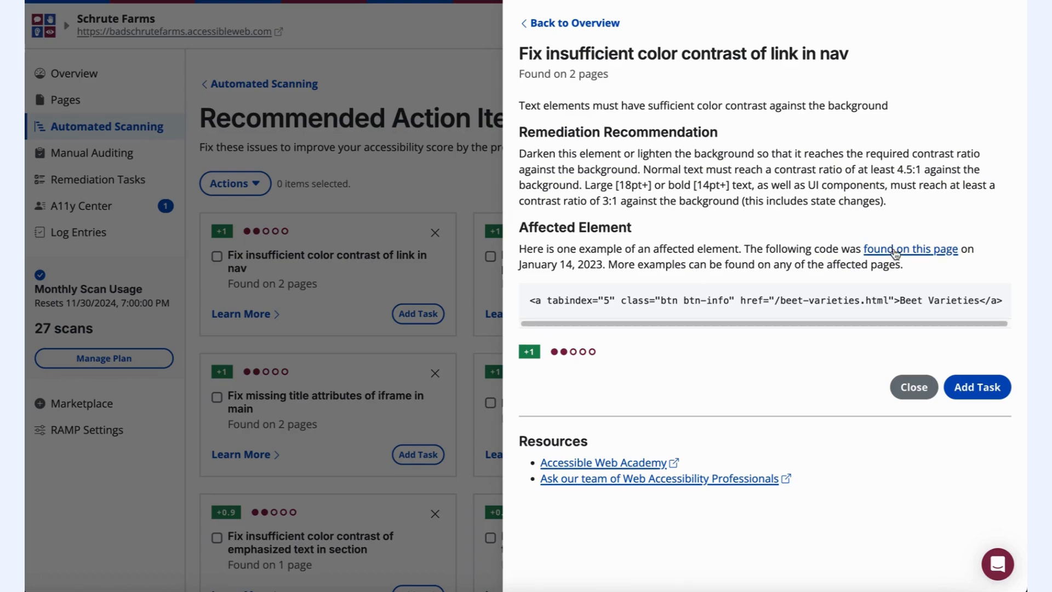
click(361, 228)
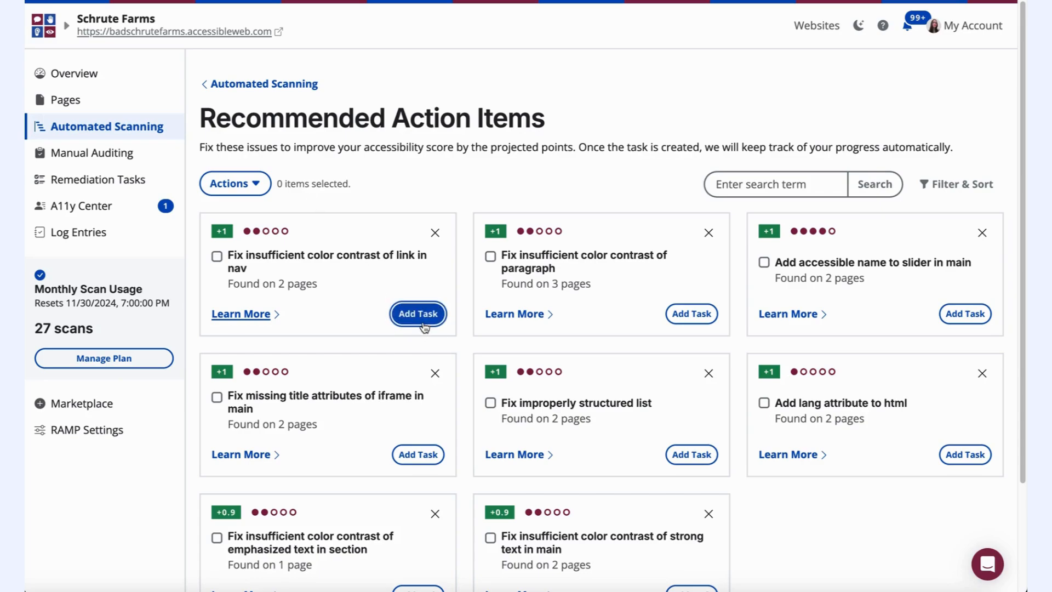
click(217, 256)
click(491, 256)
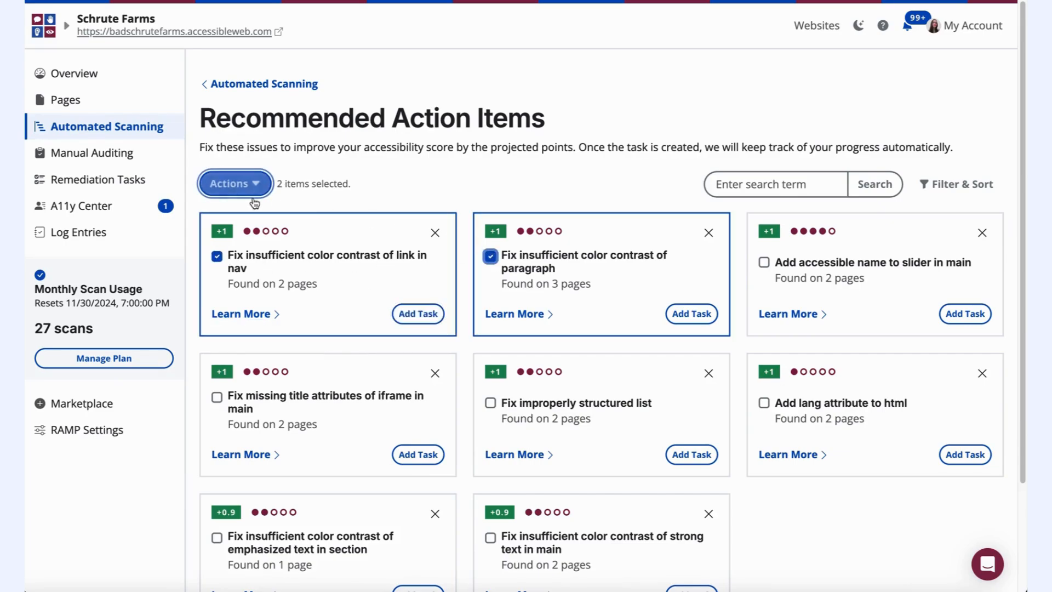
click(238, 185)
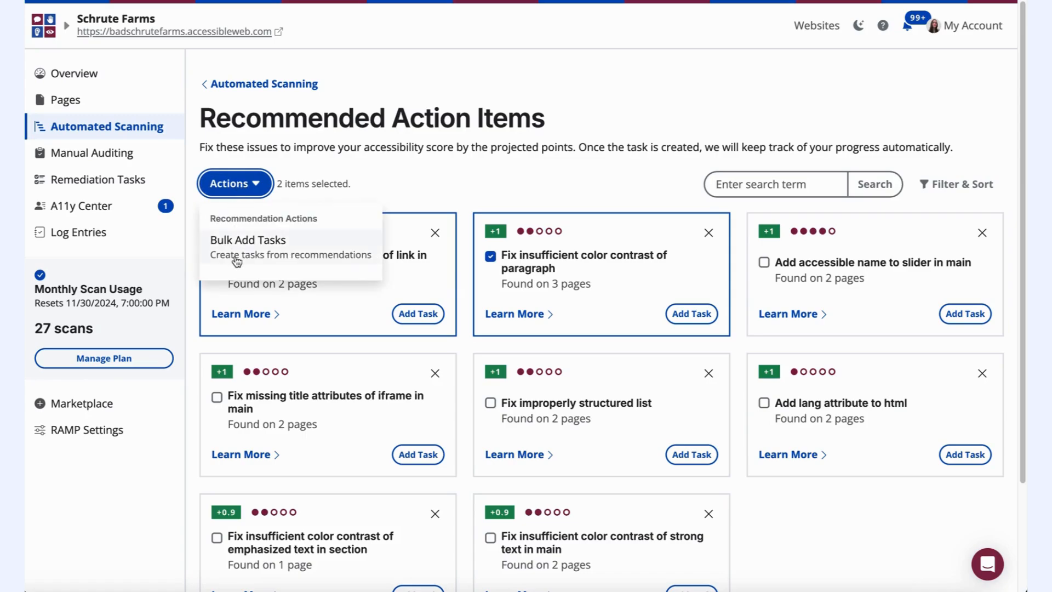
click(490, 256)
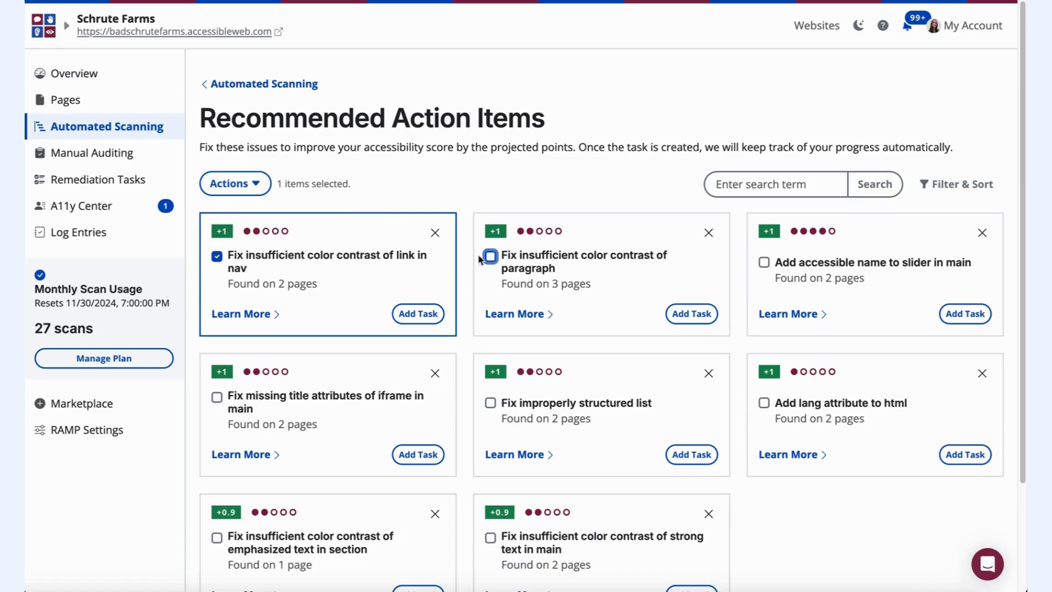
click(217, 256)
Step: Add a task from the "Fix insufficient color contrast of link in nav" recommendation and review its edit form without changing anything
click(417, 323)
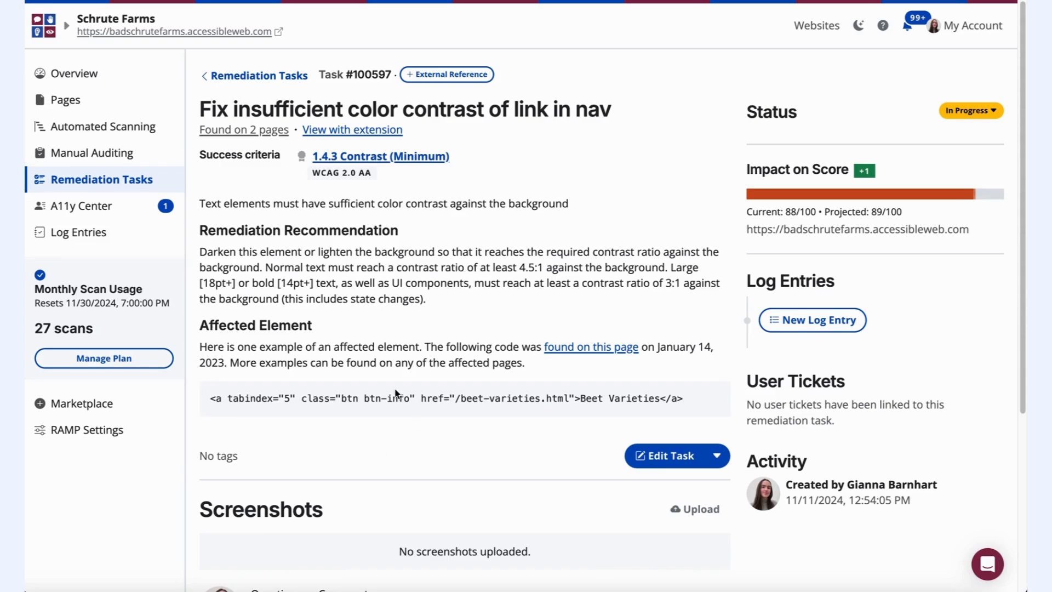
click(656, 457)
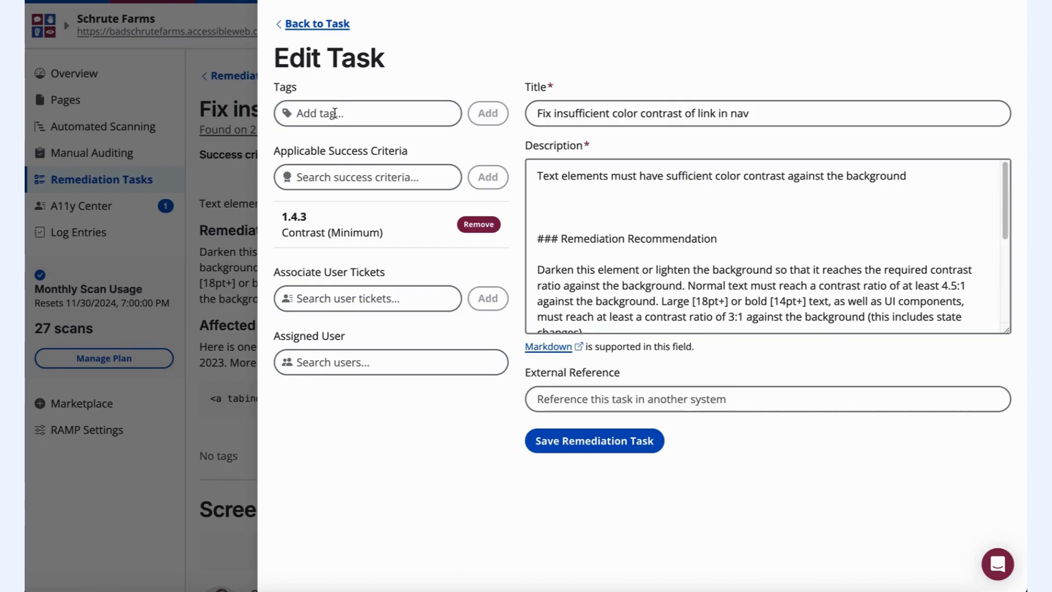
scroll(682, 238, down, 3)
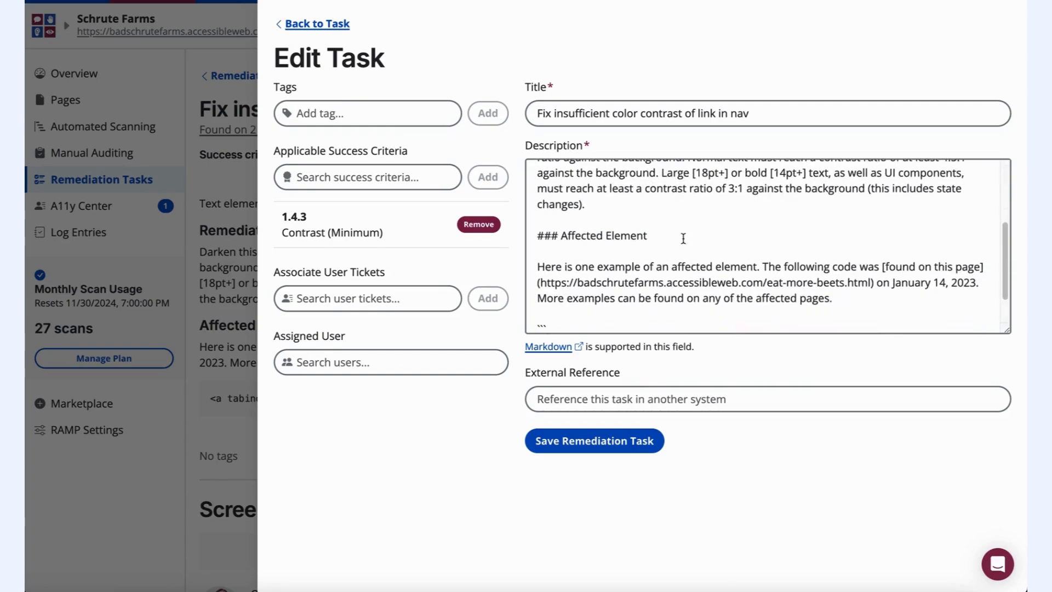
scroll(683, 237, up, 3)
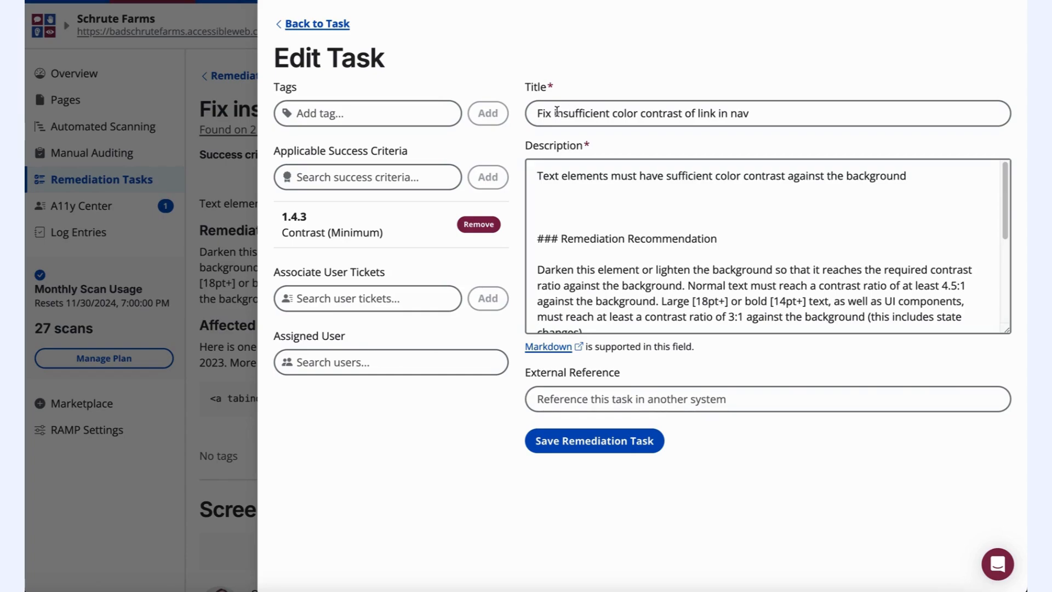
click(144, 132)
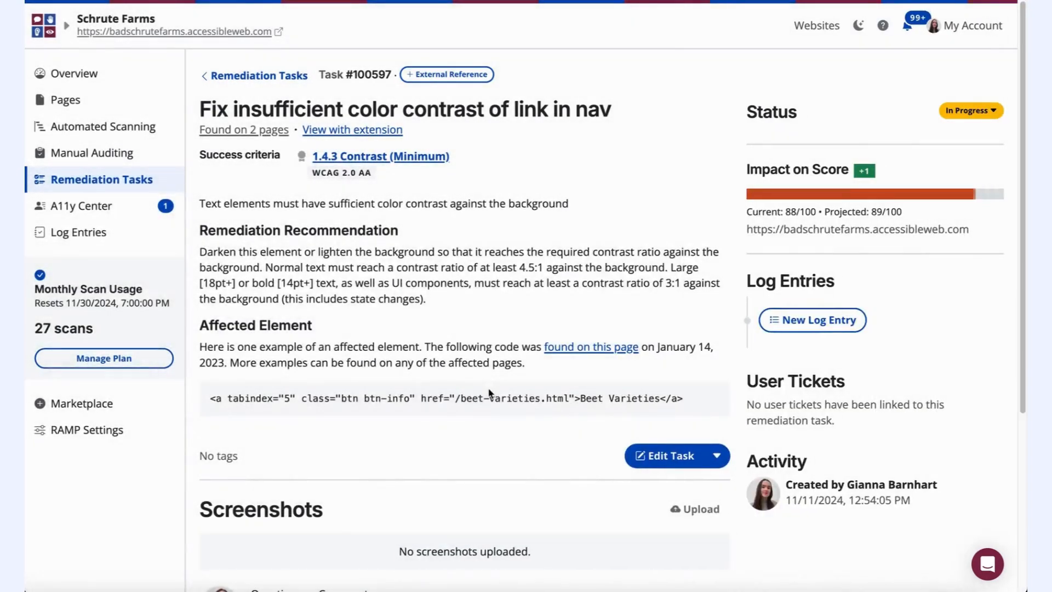
Step: Review the new task's details and comments area, its list of affected pages, and the affected pages offered for viewing with the extension
scroll(489, 393, down, 3)
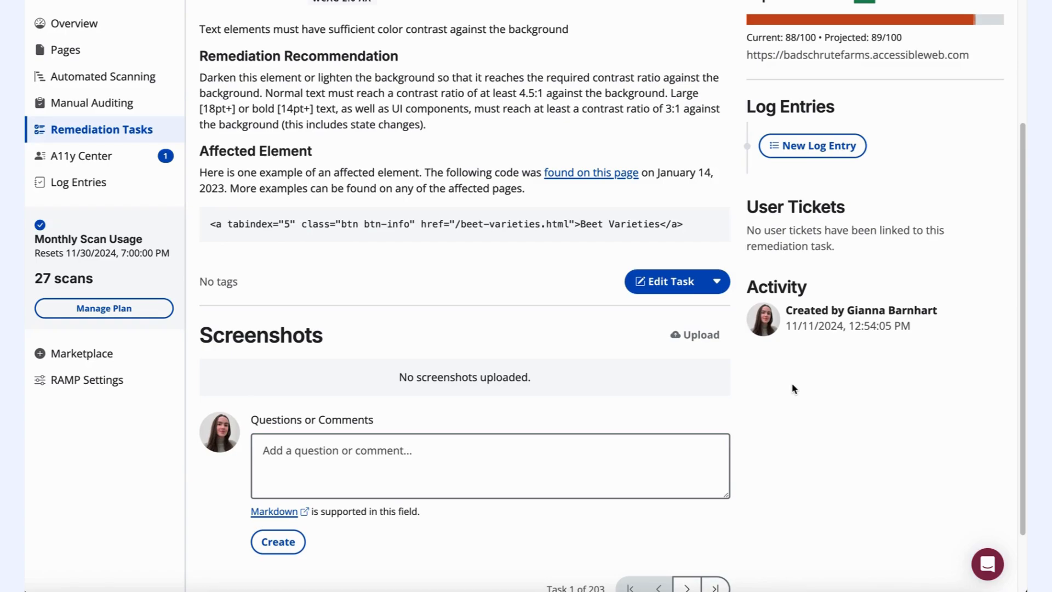
scroll(793, 389, up, 3)
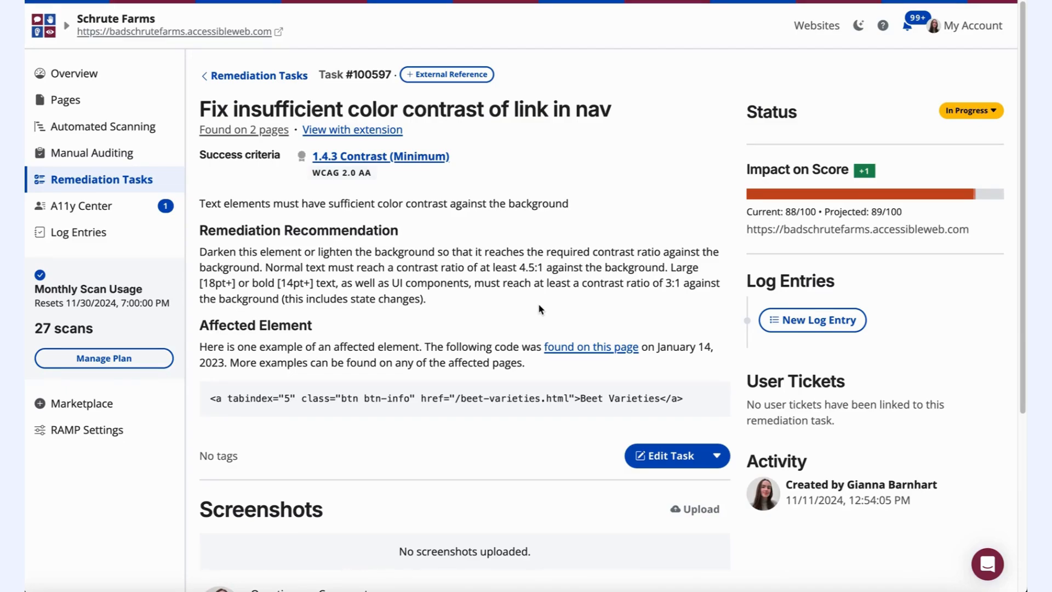
click(236, 132)
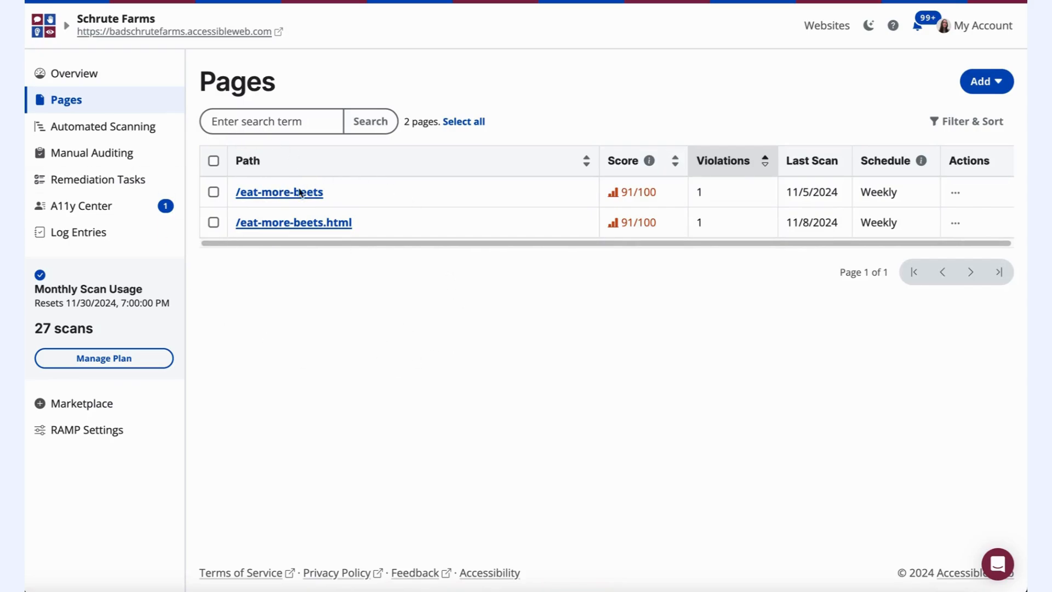
key(alt+Left)
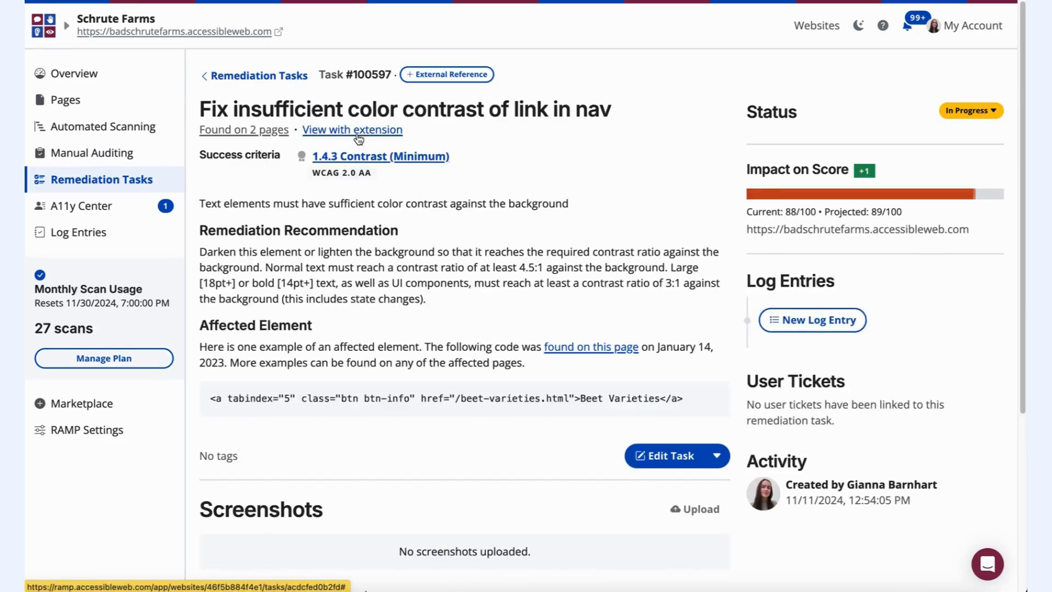
click(356, 136)
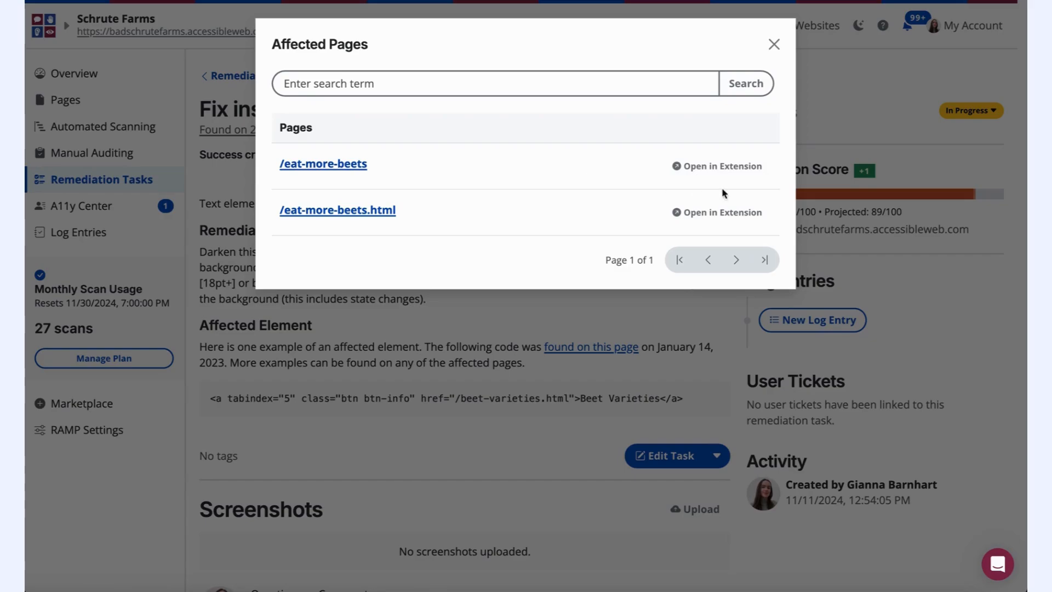
click(773, 44)
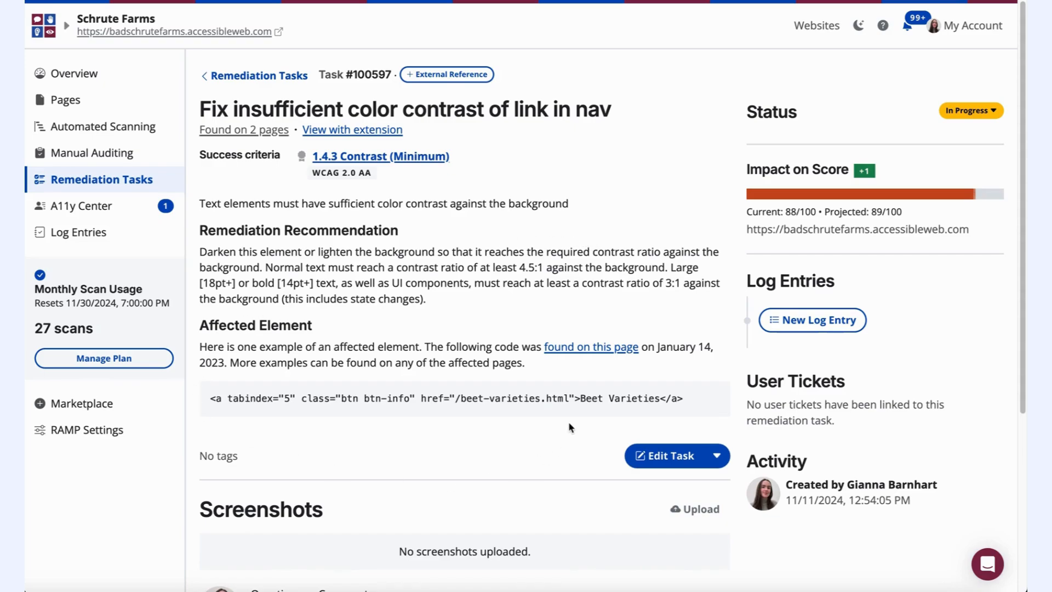
Step: In the remediation tasks list, turn off the Auto status for the nav link contrast task and set its status to Exception
click(237, 77)
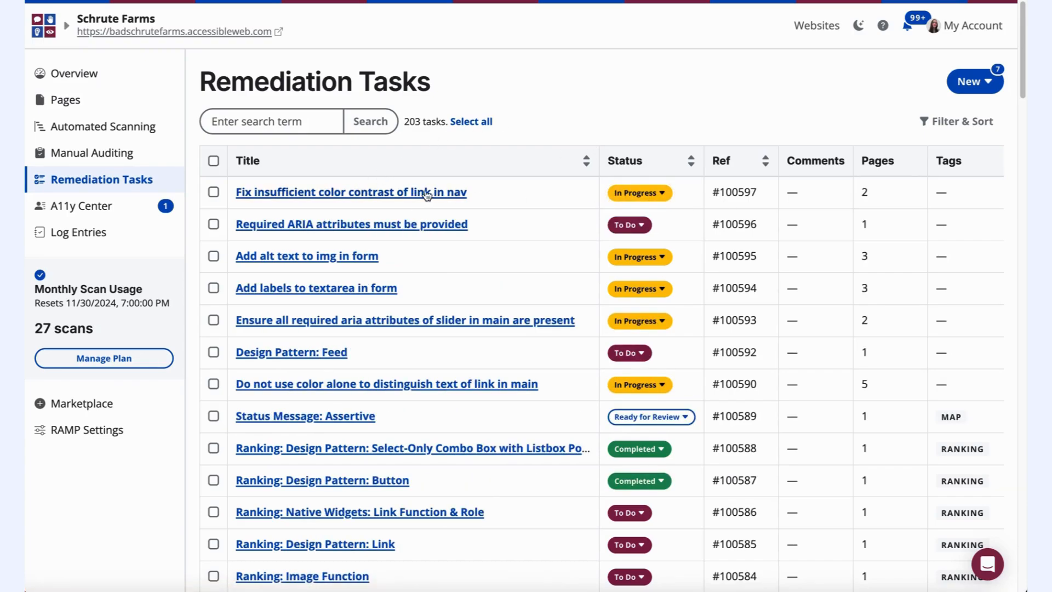
click(637, 194)
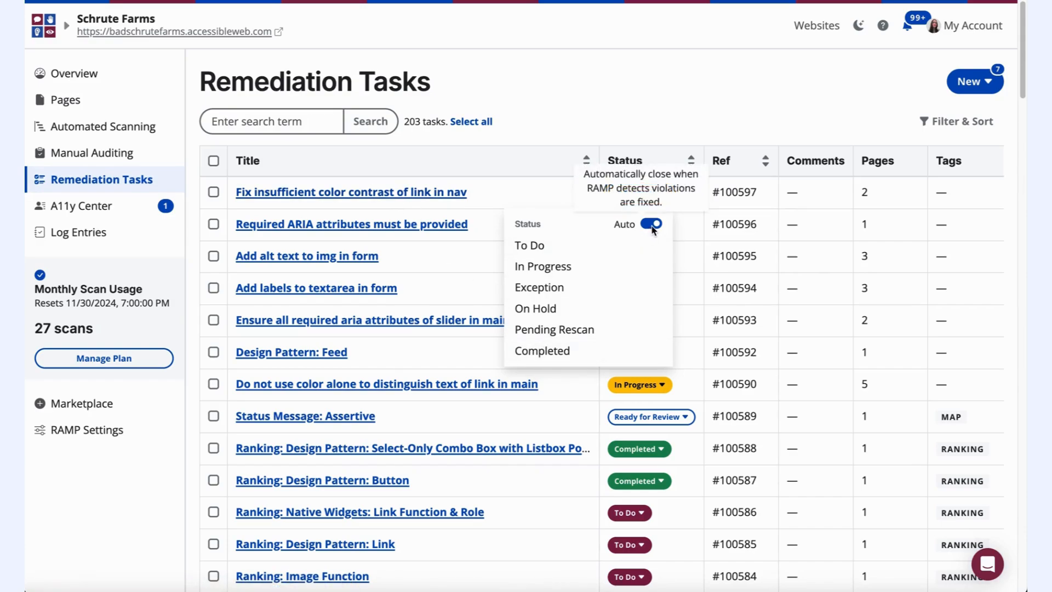
click(551, 113)
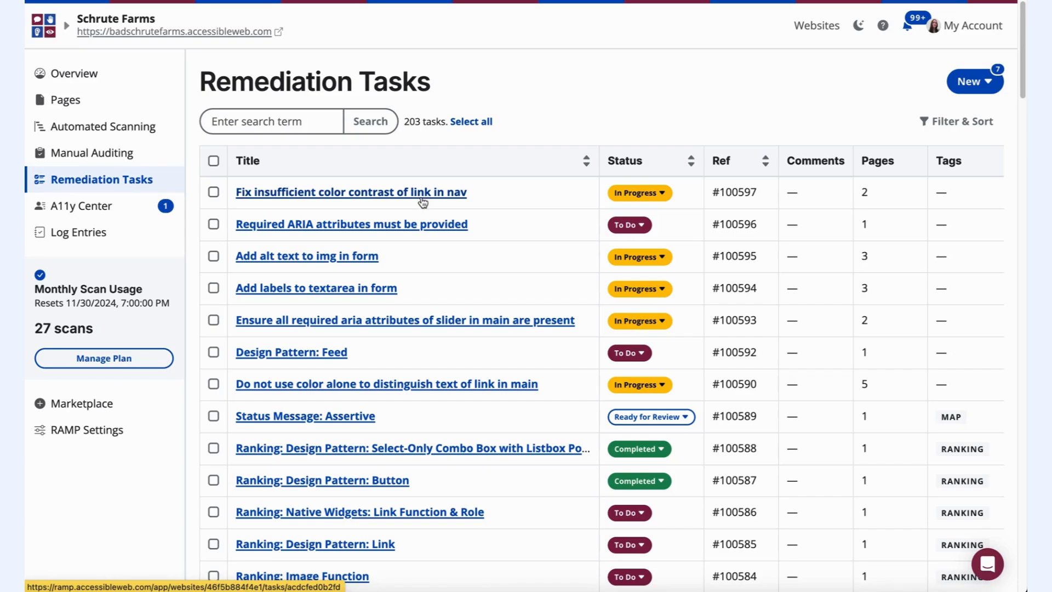
click(640, 203)
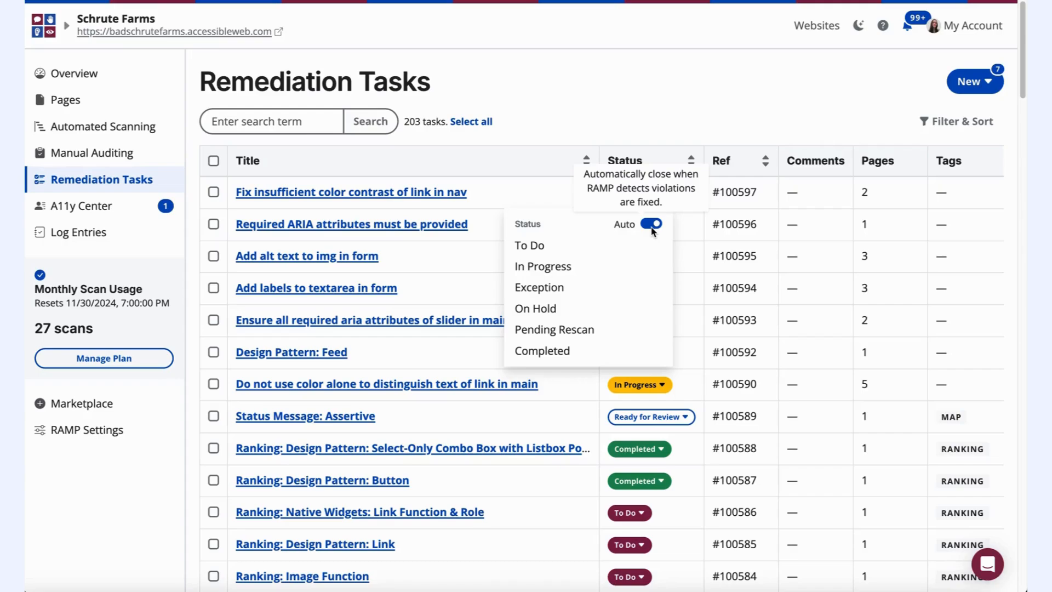
click(651, 225)
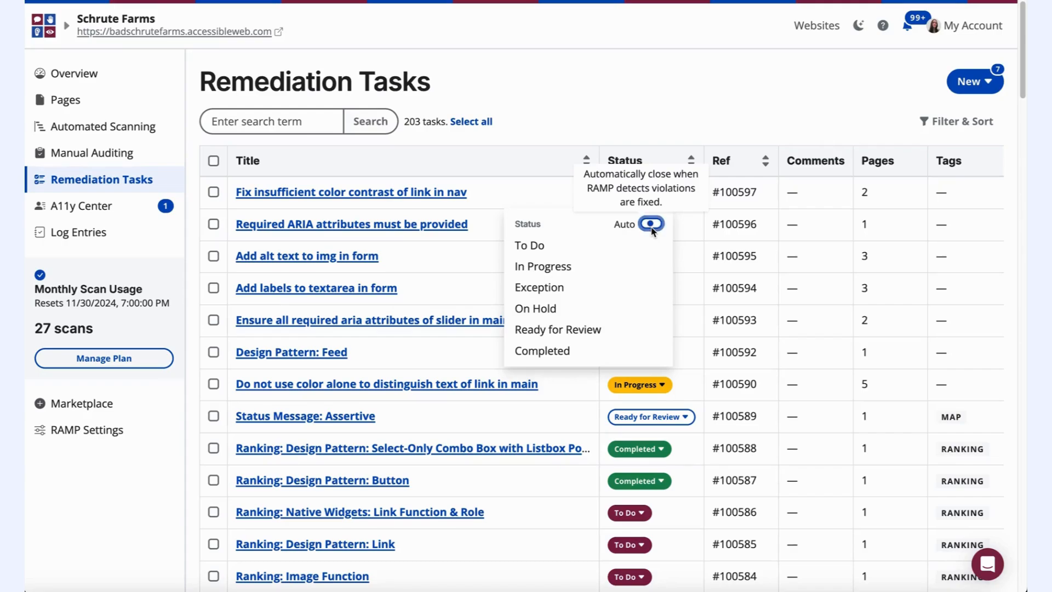
click(538, 296)
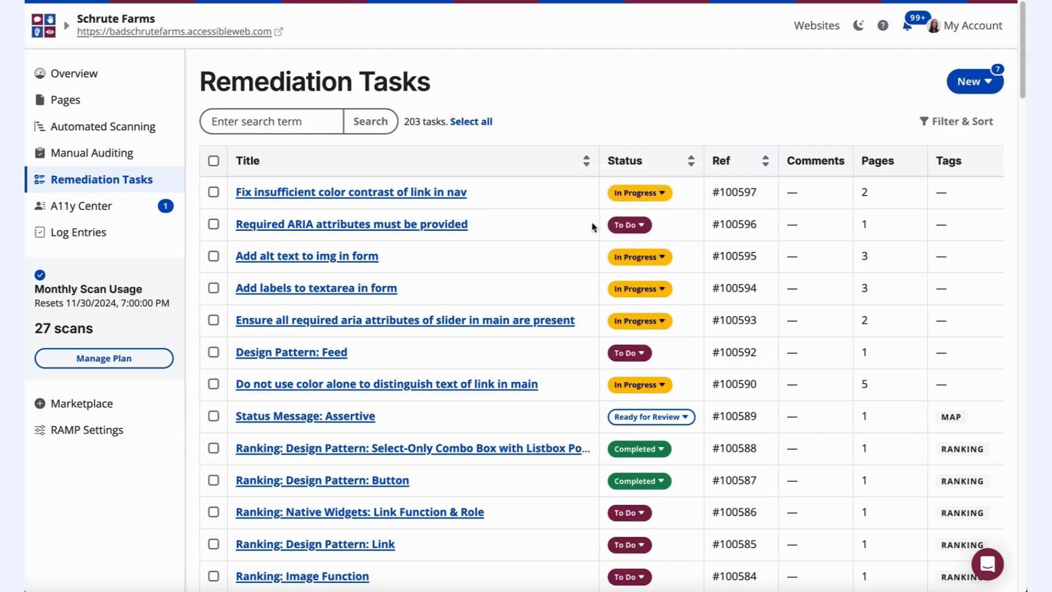
Step: Turn the Auto status back on for the nav link contrast task
click(649, 195)
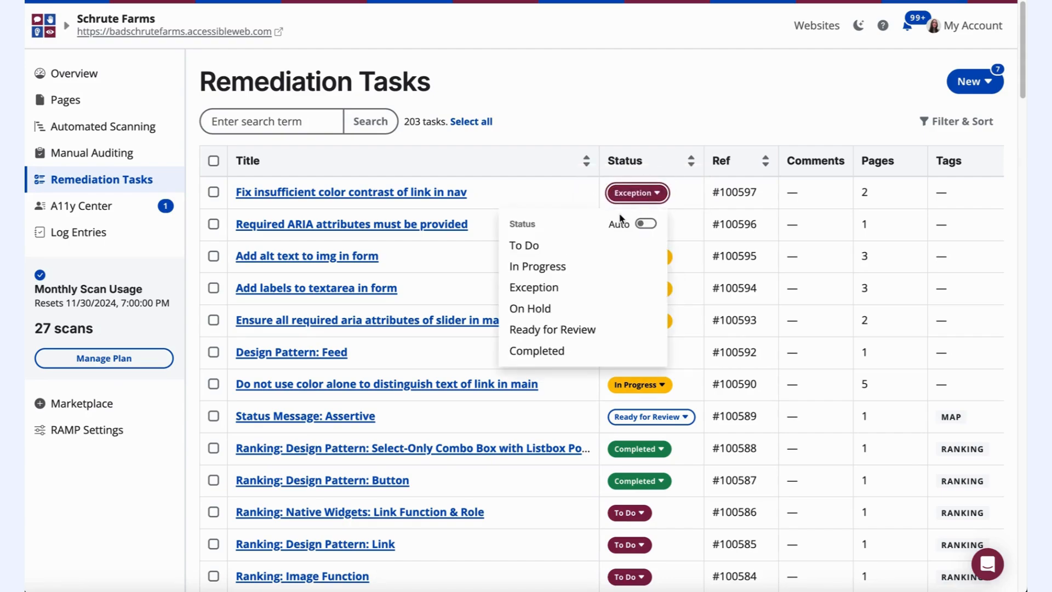
click(646, 226)
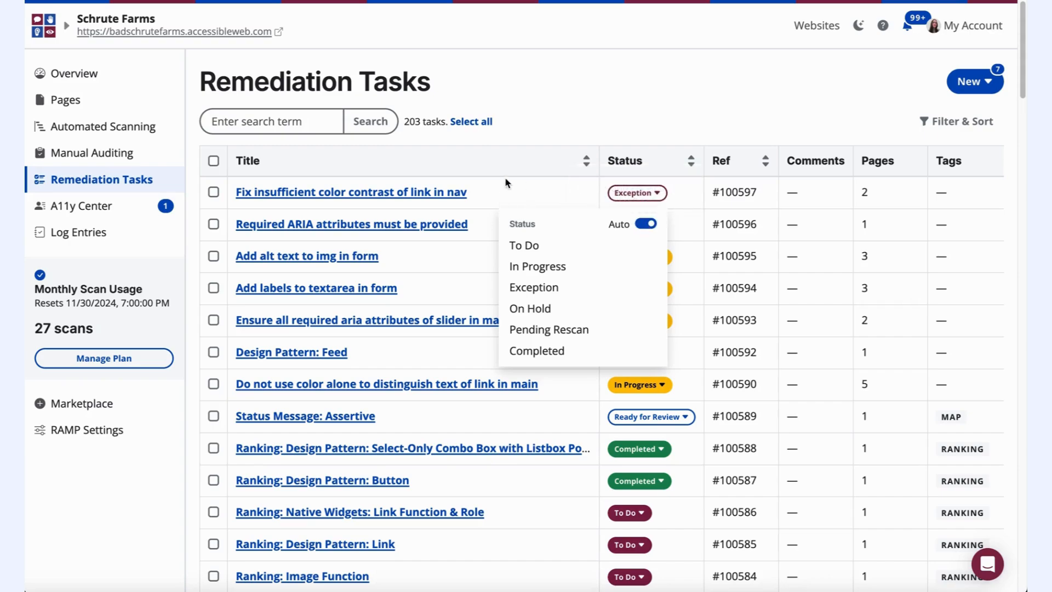
click(656, 195)
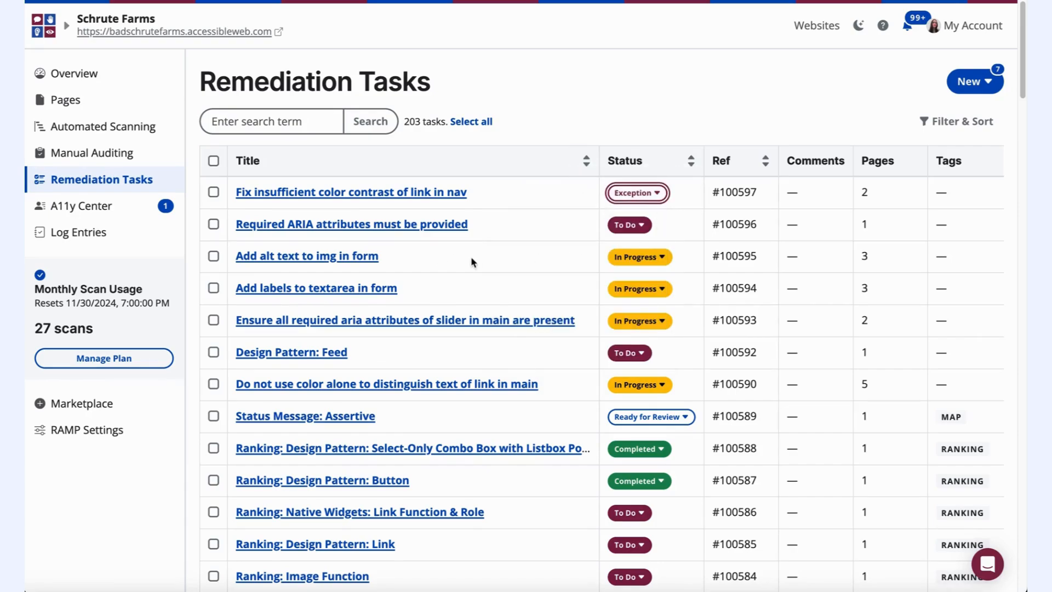
Step: Open a new remediation task form from scratch and review its fields
click(981, 88)
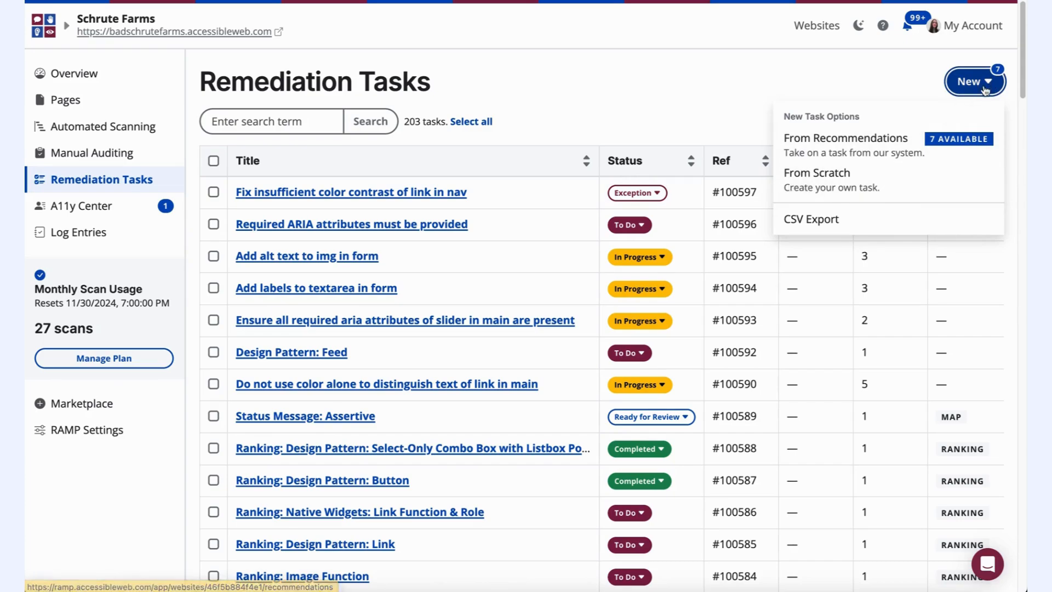
click(890, 188)
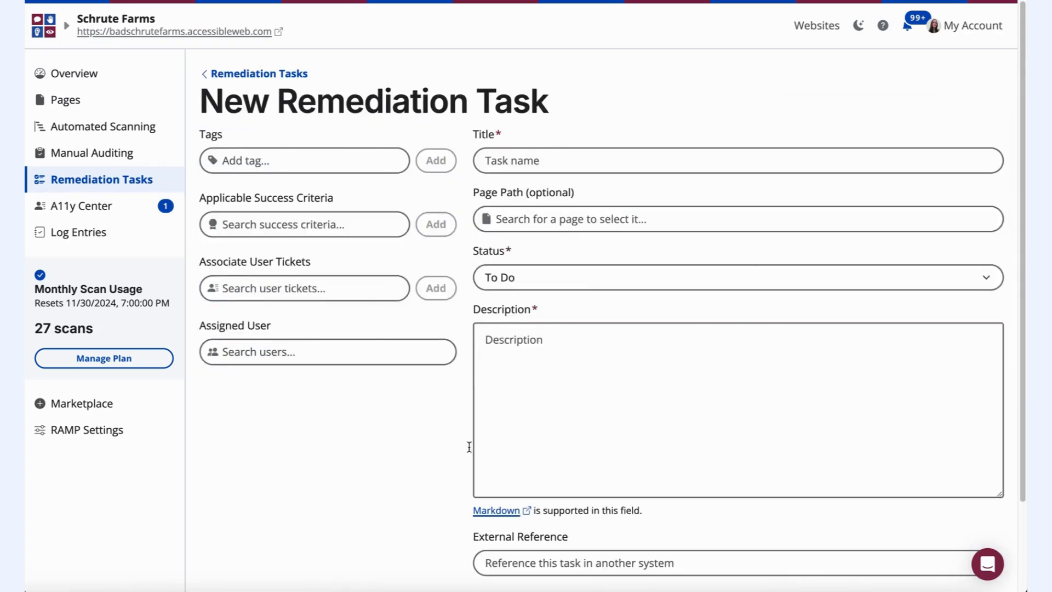
scroll(548, 417, down, 2)
scroll(545, 415, up, 2)
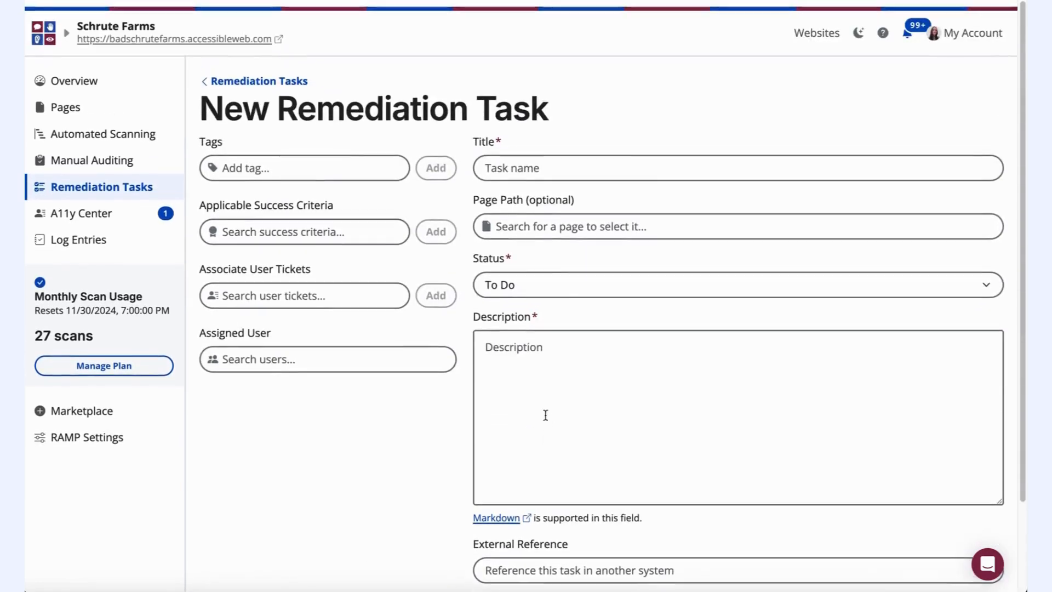
Step: Open the scan results of the /beet-varieties page and expand the list to show all its violations
click(88, 101)
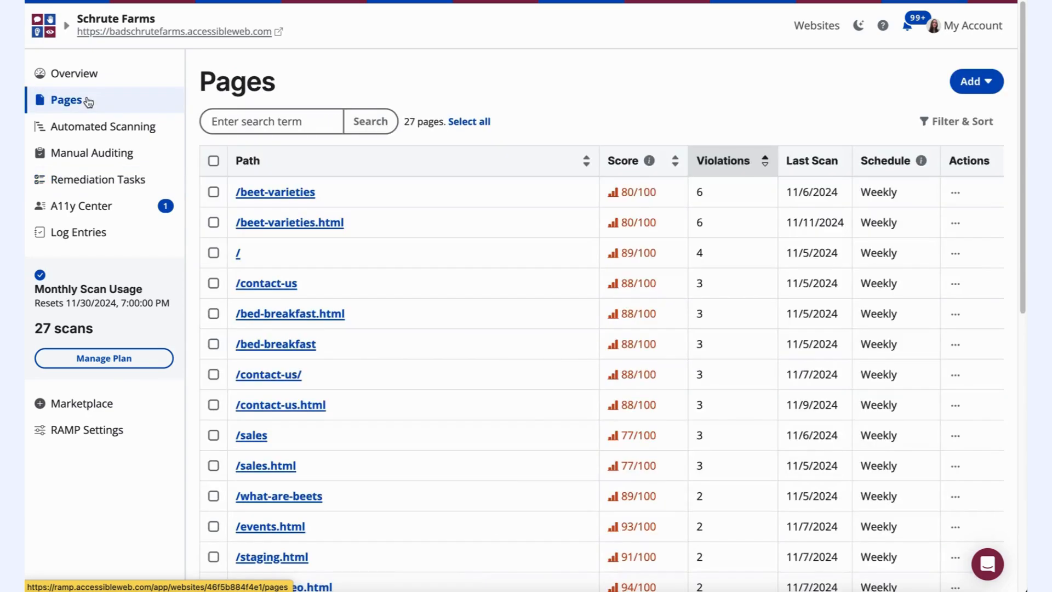
click(279, 195)
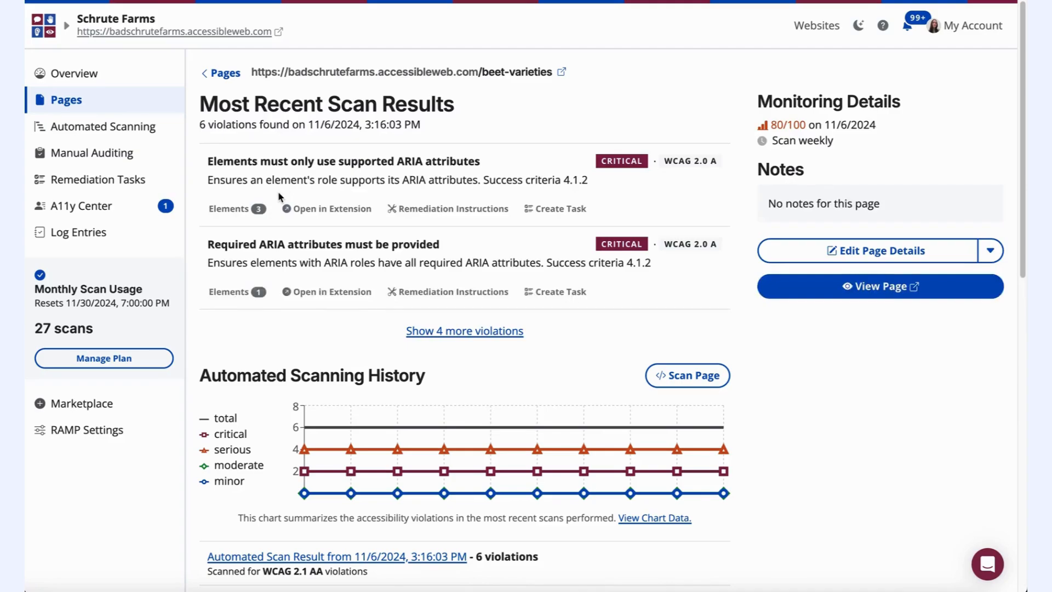
click(491, 332)
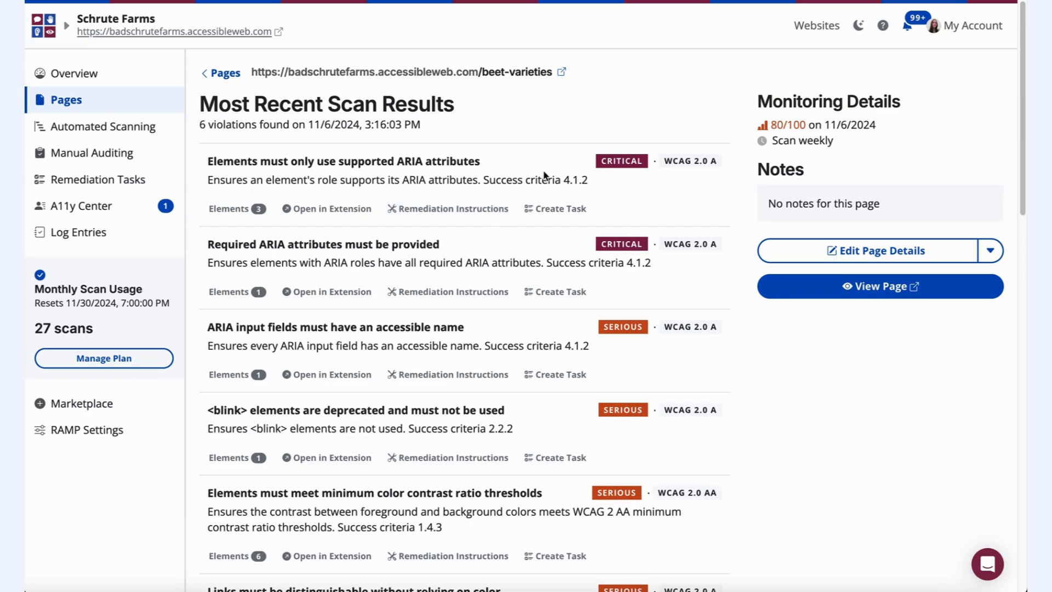
Step: Create a remediation task from the "Elements must only use supported ARIA attributes" violation on the /beet-varieties page
click(539, 214)
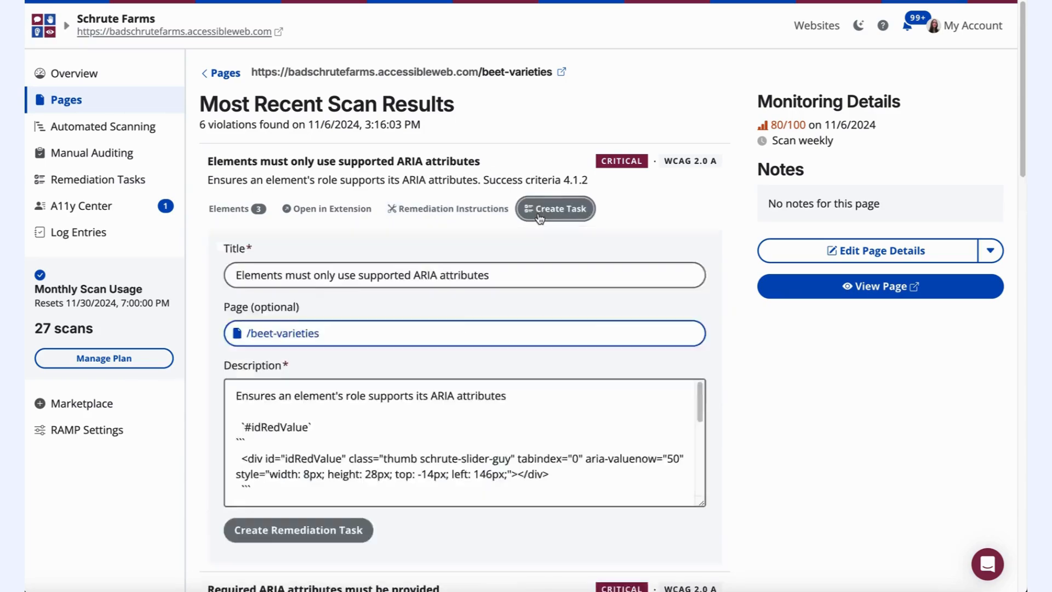
scroll(477, 391, down, 3)
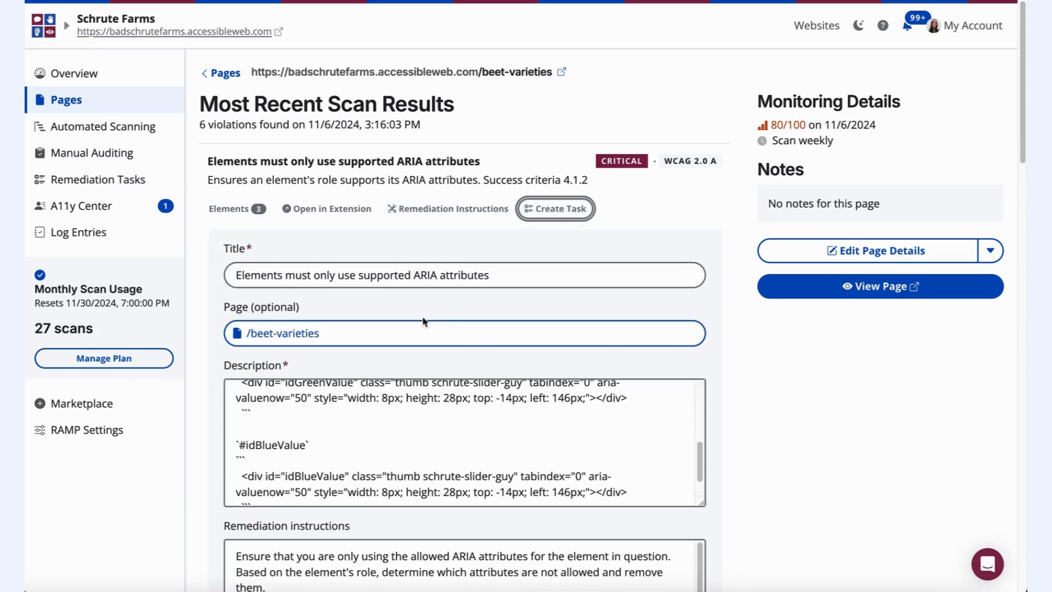
scroll(425, 323, down, 3)
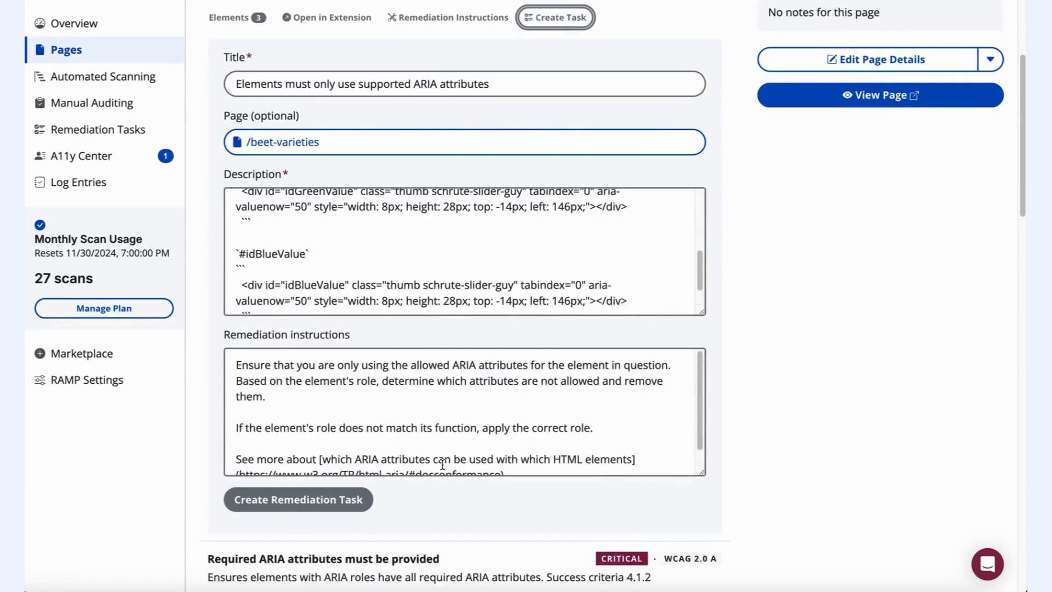
click(299, 508)
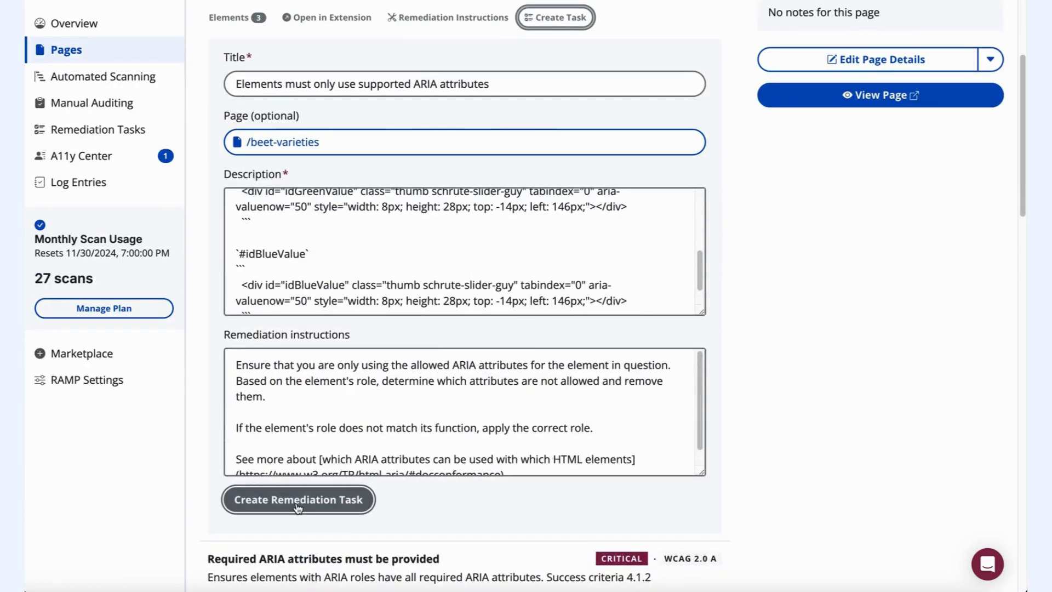
scroll(766, 421, up, 4)
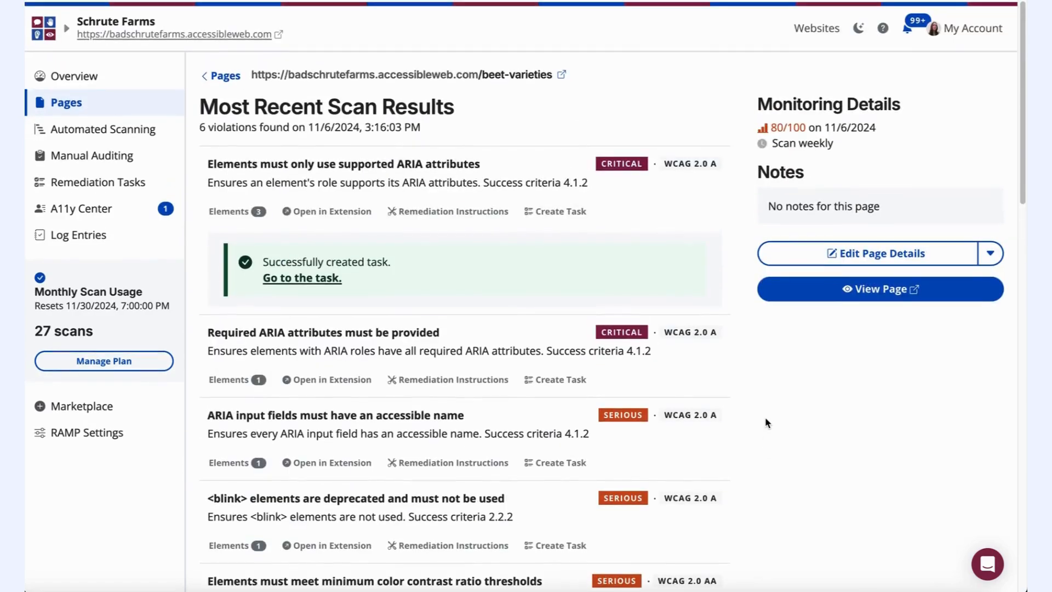
Step: Open the newly created supported ARIA attributes task and review its affected elements and remediation recommendation
click(301, 277)
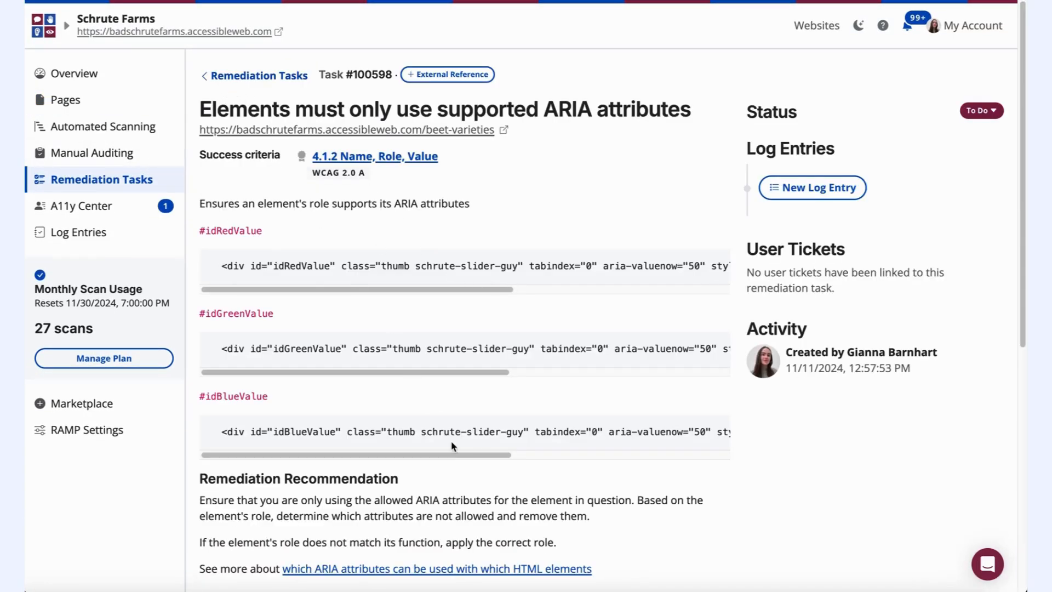
scroll(452, 445, down, 3)
scroll(452, 444, up, 2)
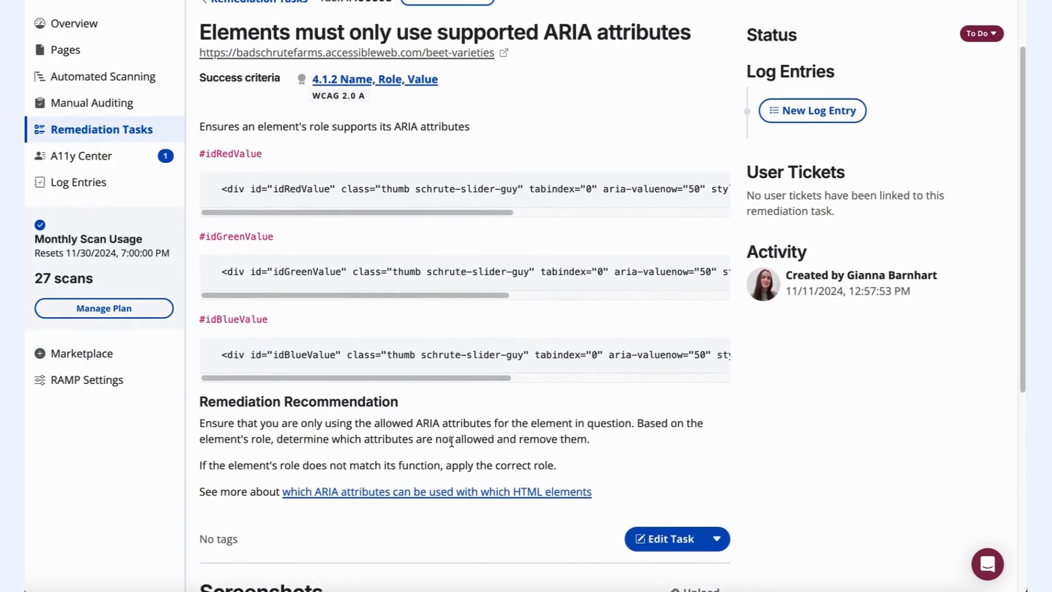
scroll(451, 442, up, 1)
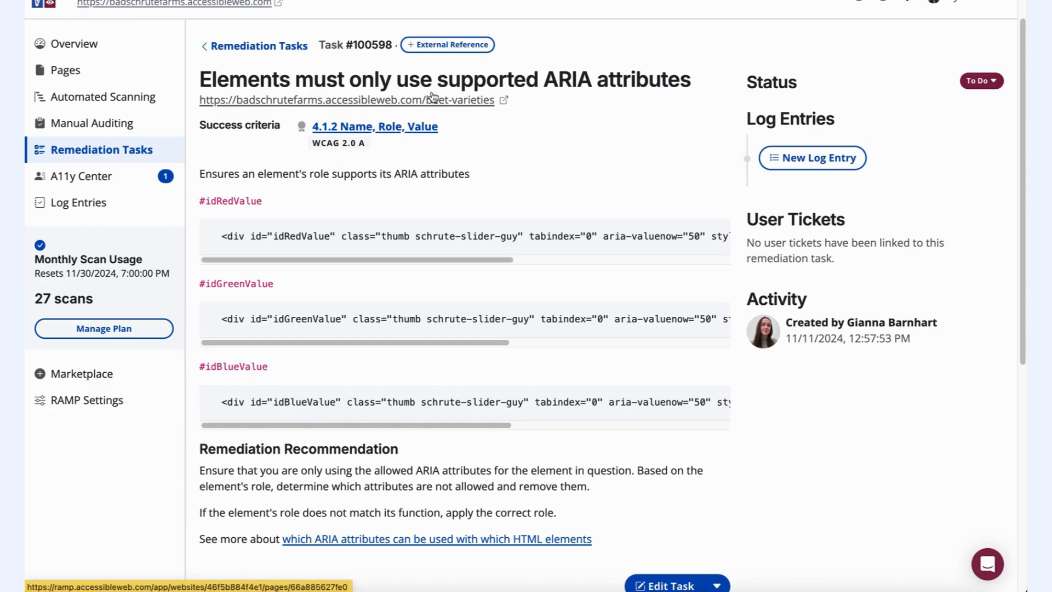
Step: Review the recommendations for fixing the automated score on the site's overview, and open the manual auditing grid
click(84, 79)
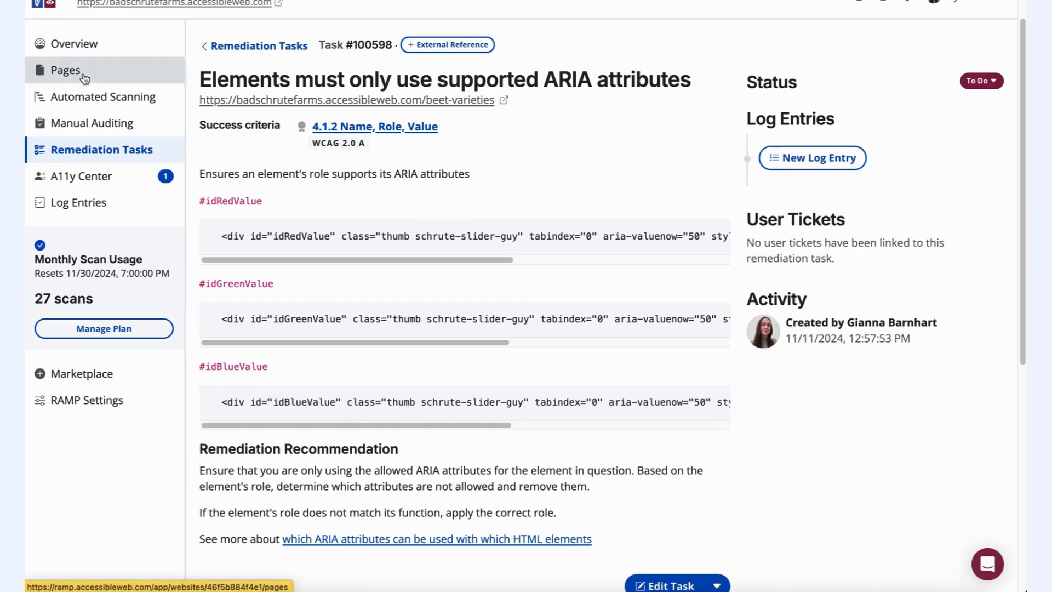
click(75, 87)
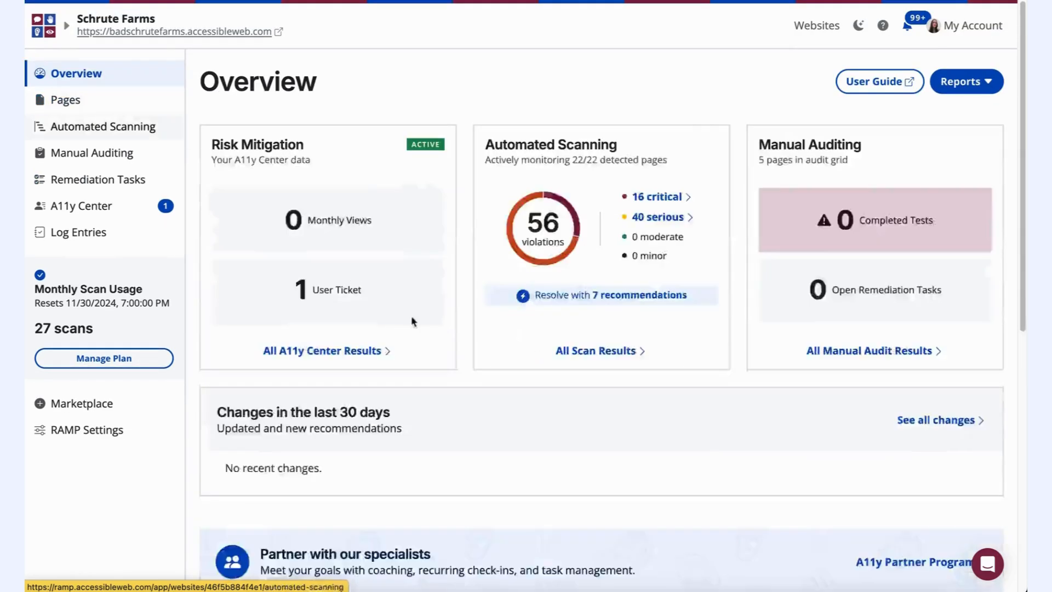
scroll(549, 434, down, 9)
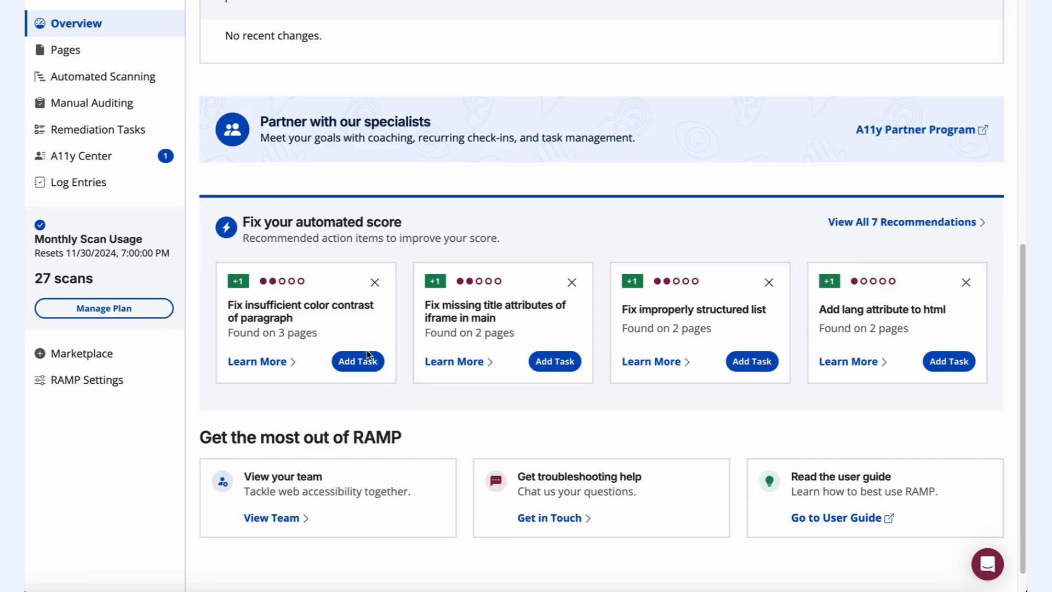
scroll(368, 356, up, 5)
scroll(368, 356, up, 2)
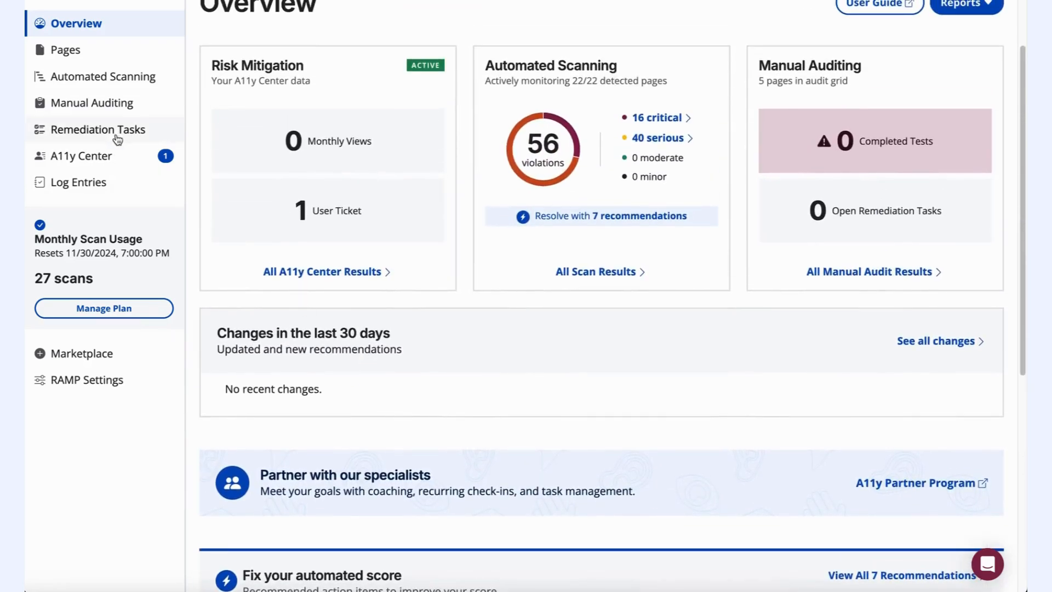
click(91, 114)
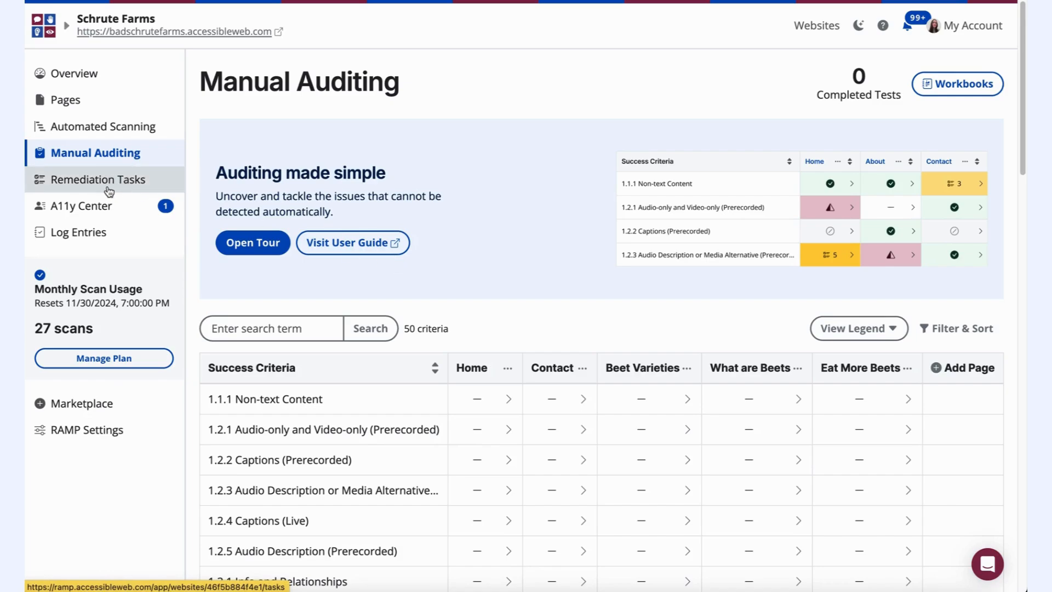
Step: Open the remediation tasks list and look through its titles, statuses and tags
click(153, 186)
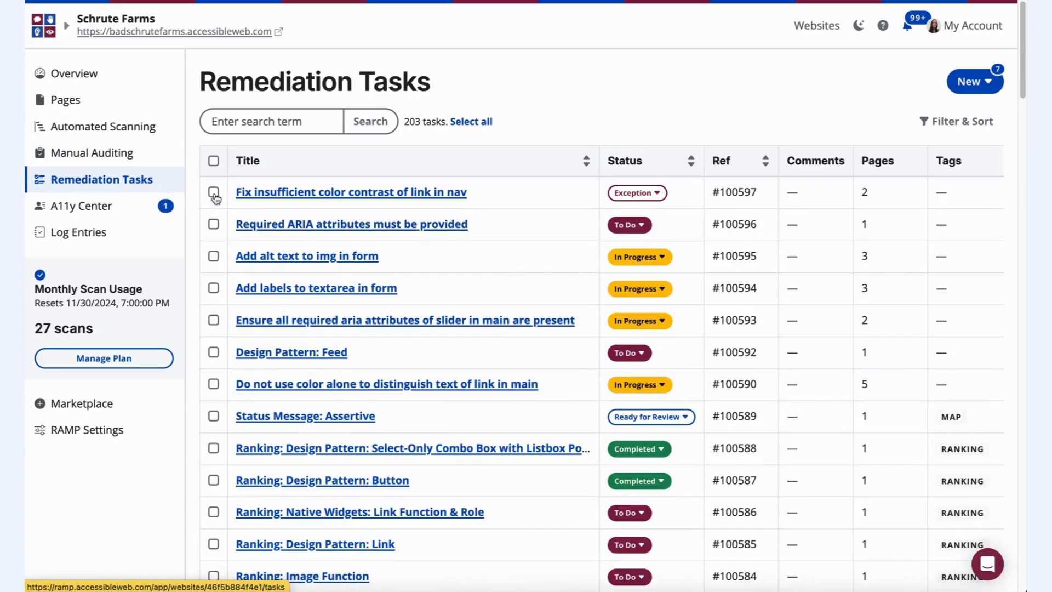
scroll(552, 509, down, 3)
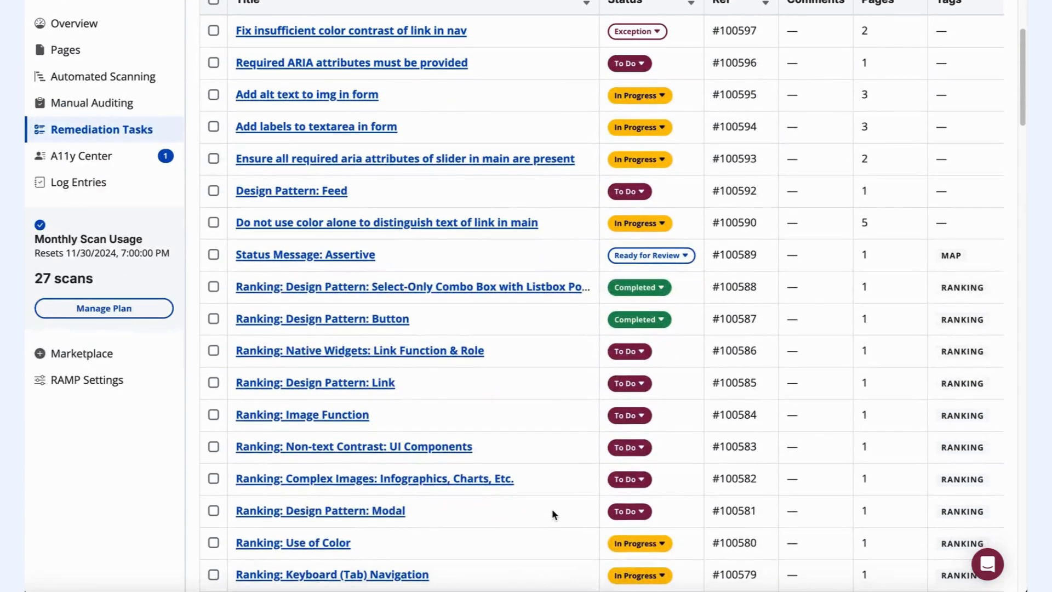
scroll(248, 294, up, 1)
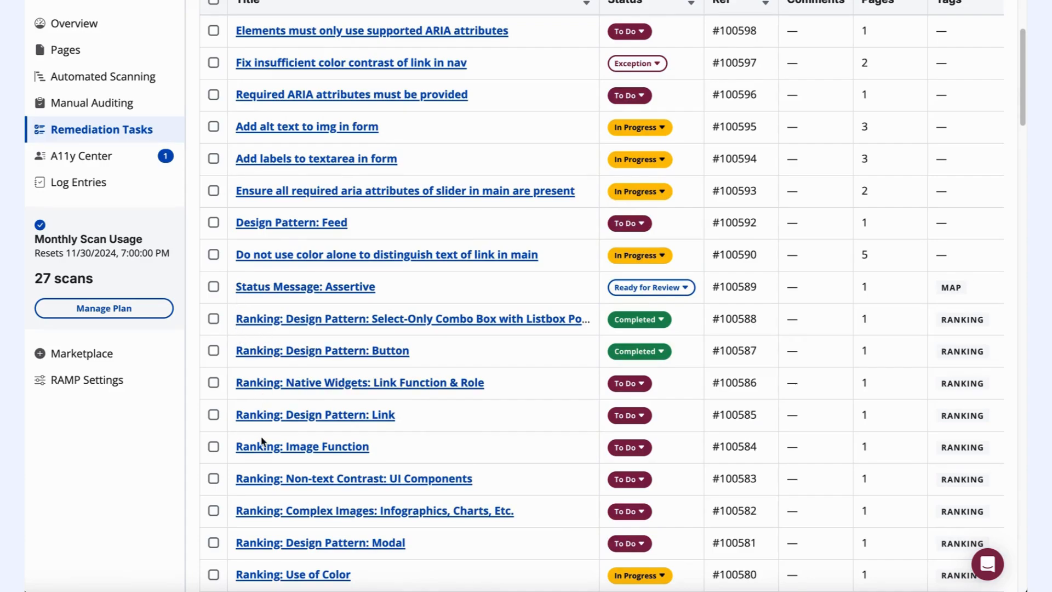
scroll(379, 576, down, 3)
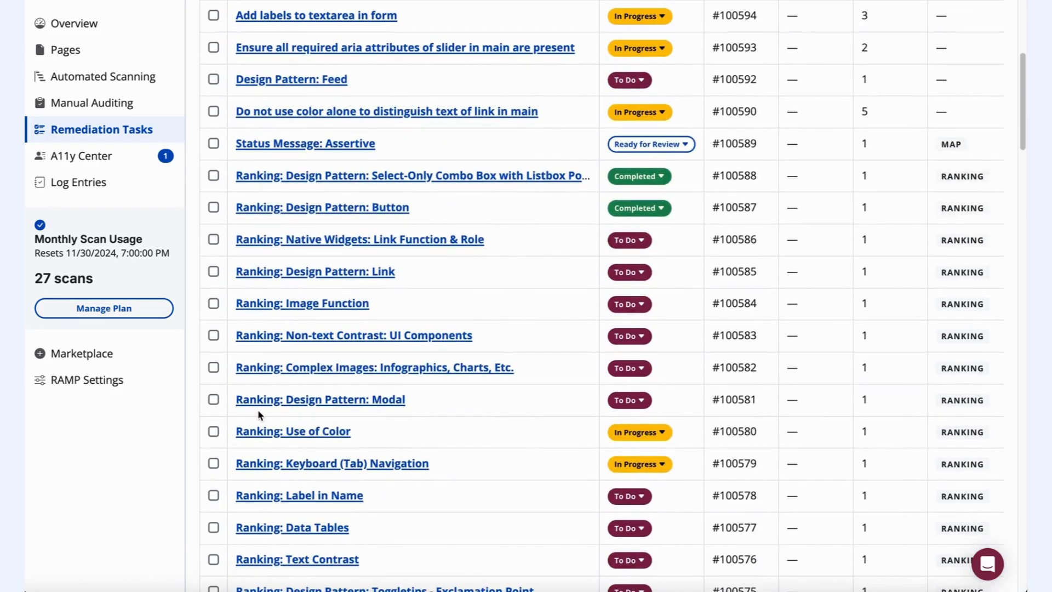
Step: Open the "Ranking: Design Pattern: Modal" task, review its description, recommendation and edit form, and close the form without saving
click(301, 406)
scroll(442, 328, down, 3)
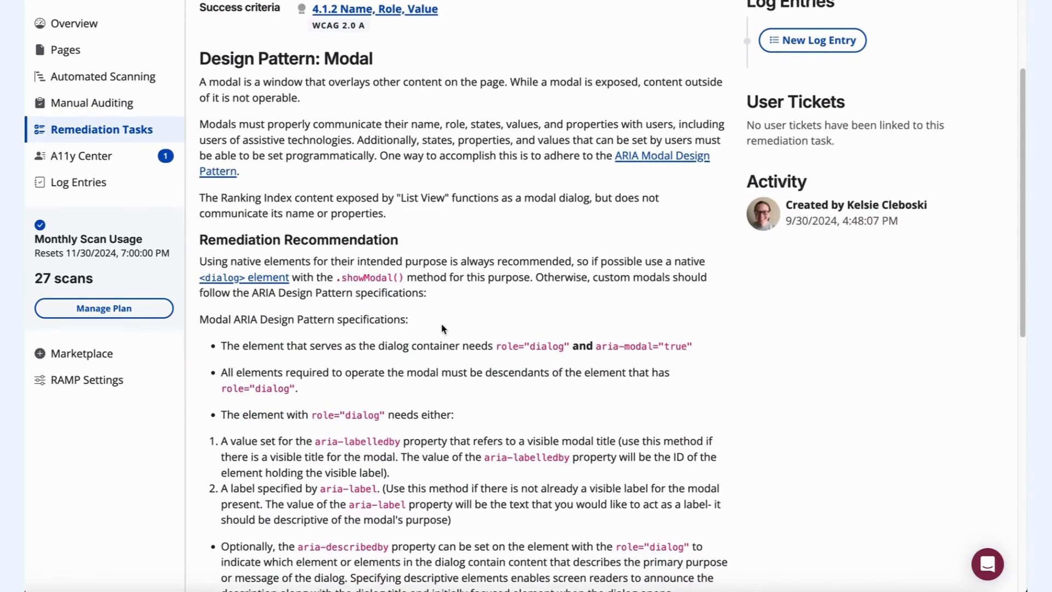
scroll(441, 327, up, 1)
scroll(441, 327, down, 5)
scroll(443, 329, up, 1)
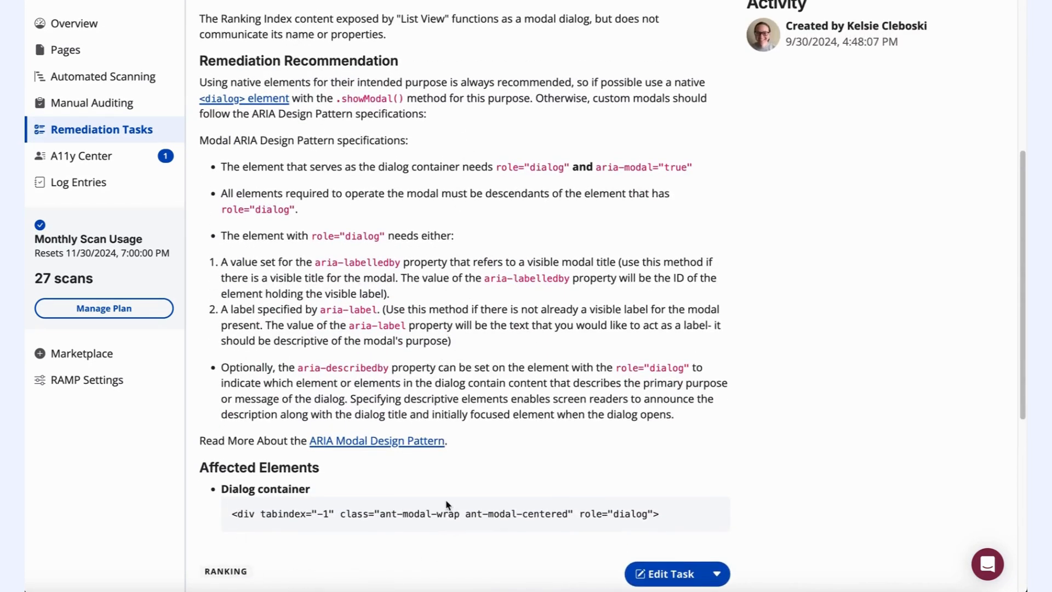
scroll(446, 504, up, 3)
scroll(446, 503, down, 10)
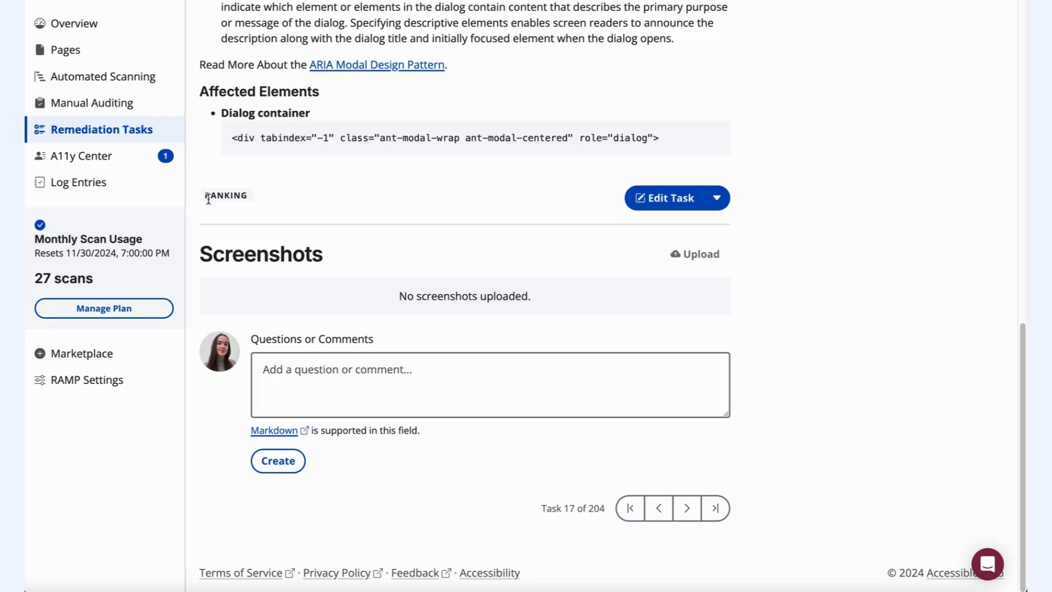
click(671, 197)
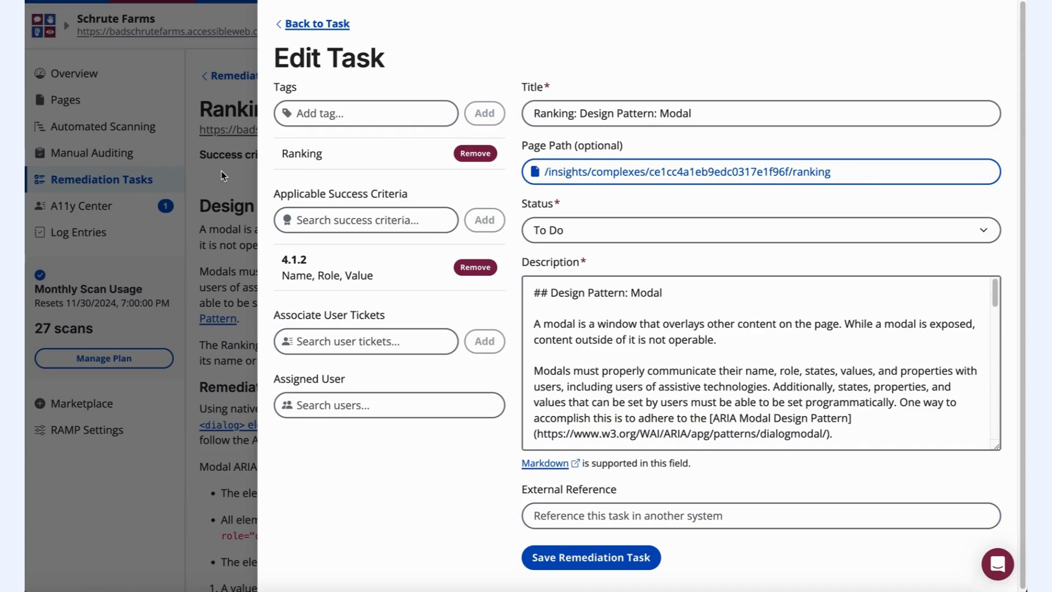
click(221, 173)
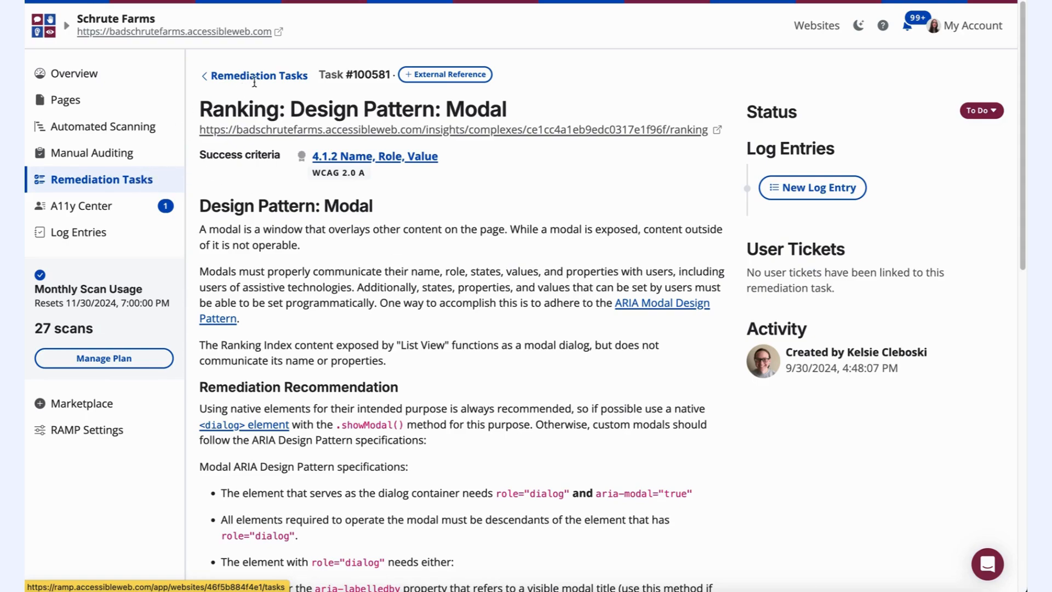
Step: Return to the remediation tasks list and view the new task and CSV export options
click(143, 180)
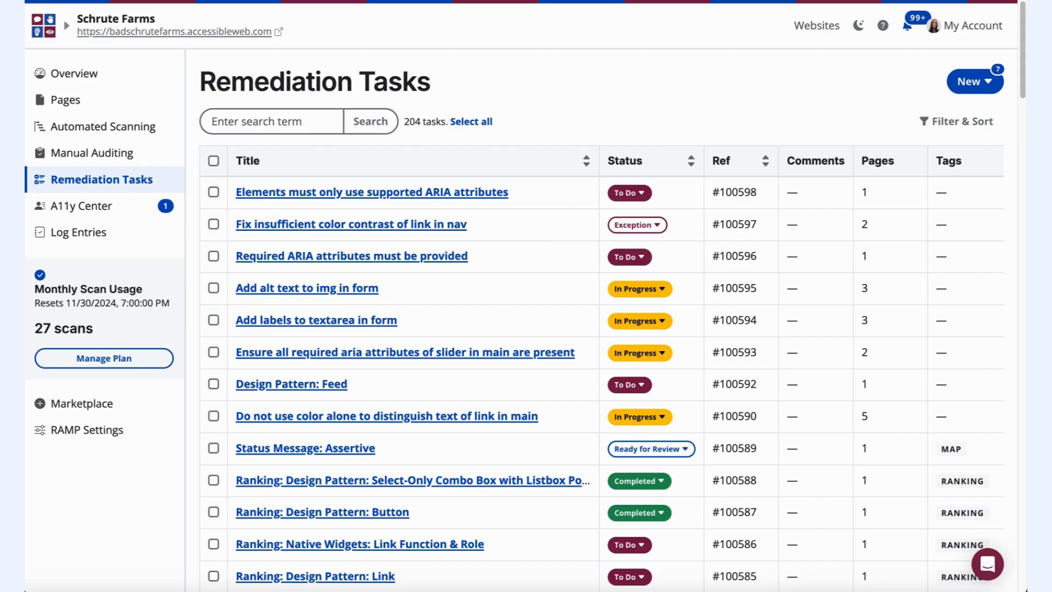
click(978, 81)
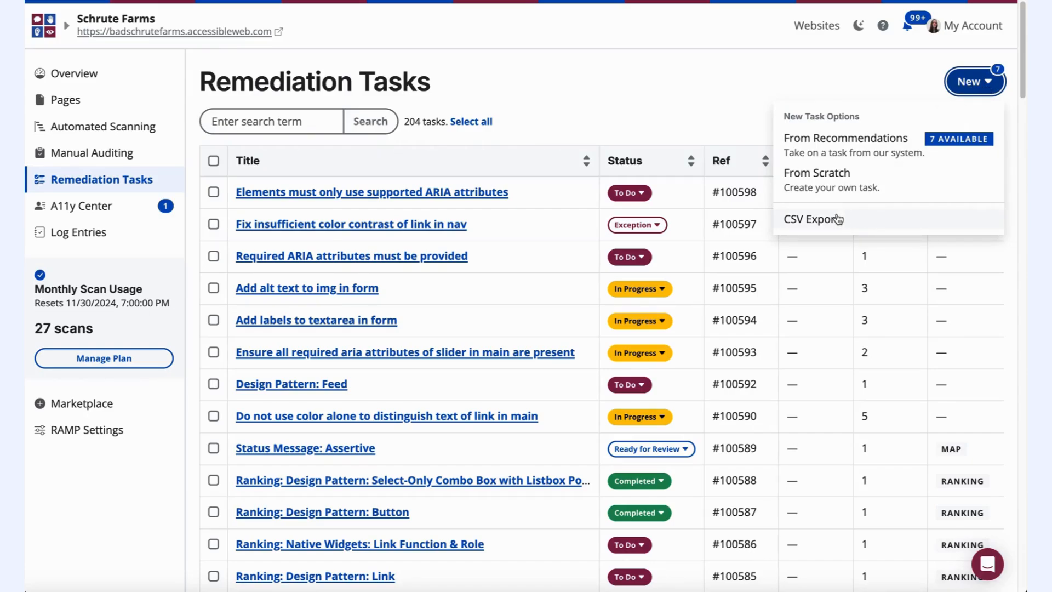
click(665, 78)
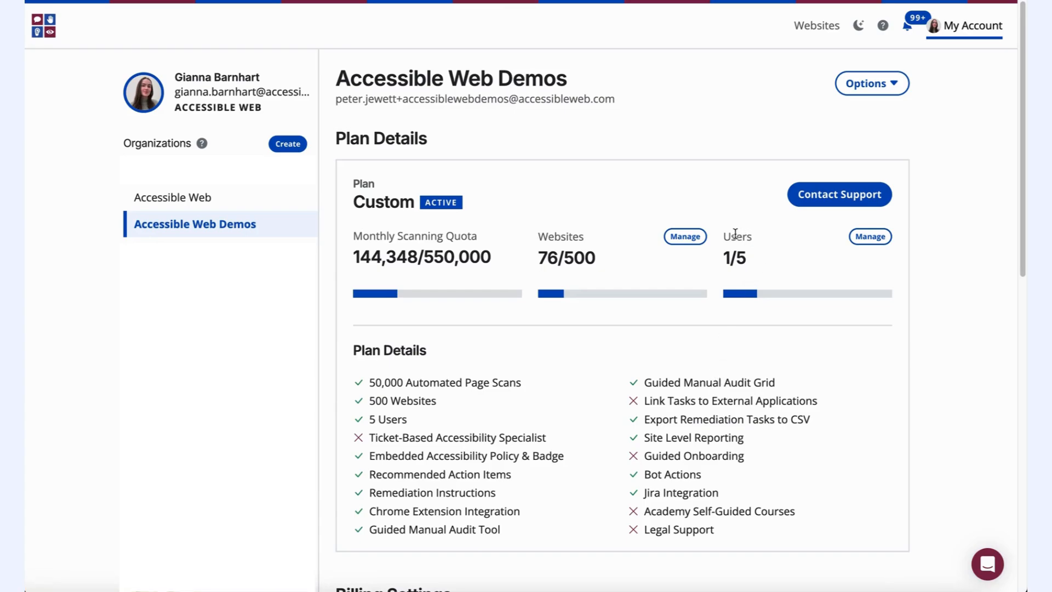
Step: Open user management for the Accessible Web Demos organization, review the roles in the add-user form, and close it
click(866, 245)
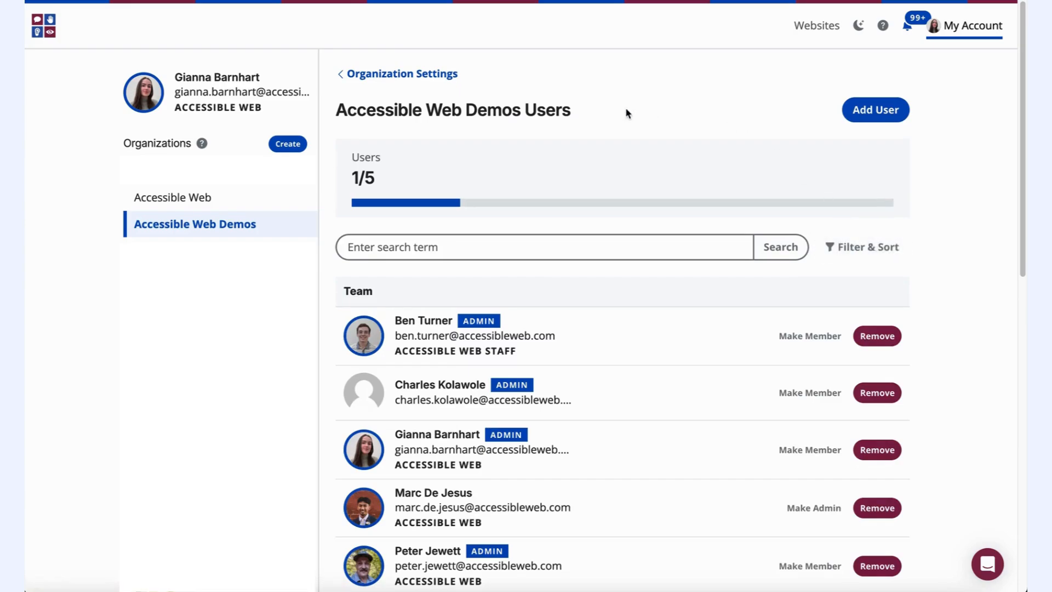
click(875, 113)
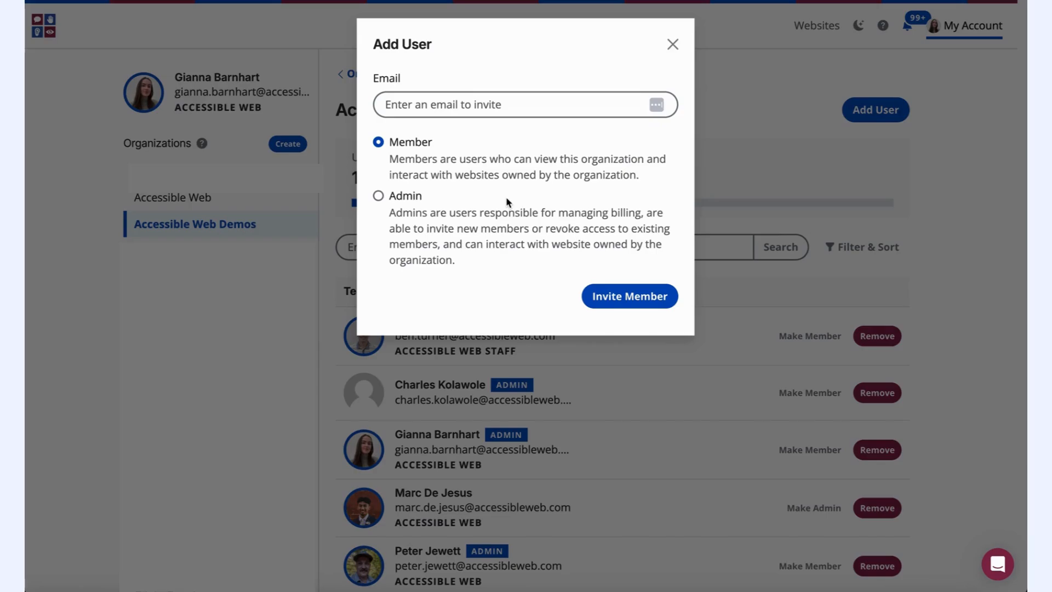
click(673, 43)
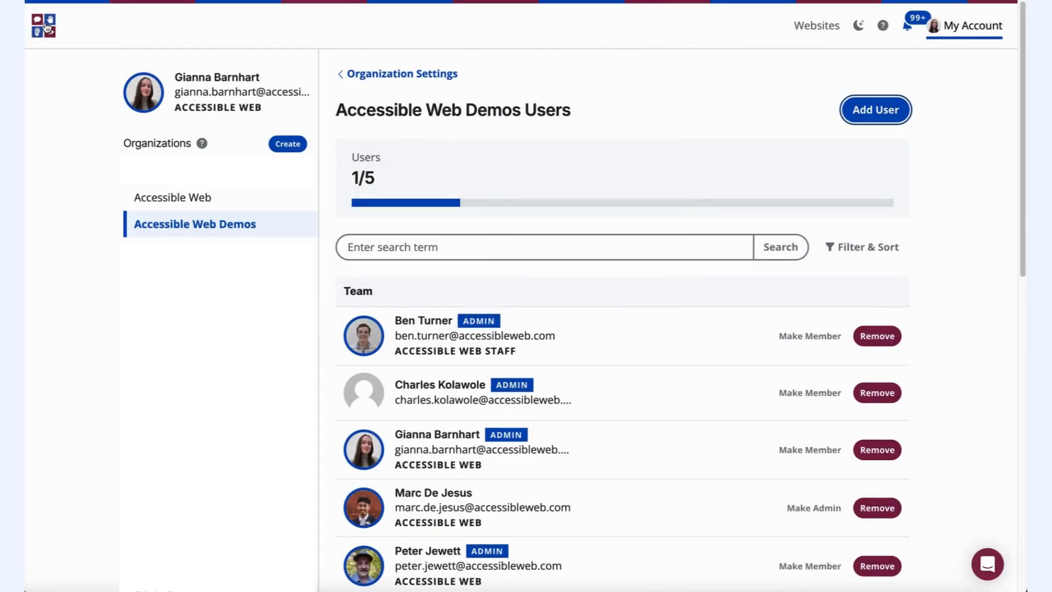
Step: Return to the websites list and open the team settings of the Schrute Farms site
click(47, 26)
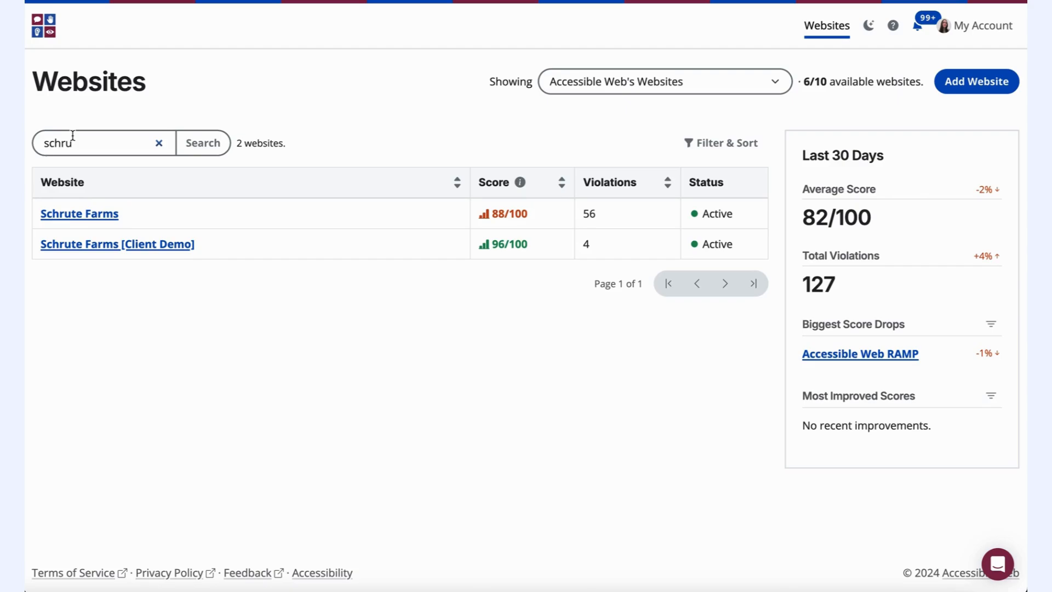
click(86, 221)
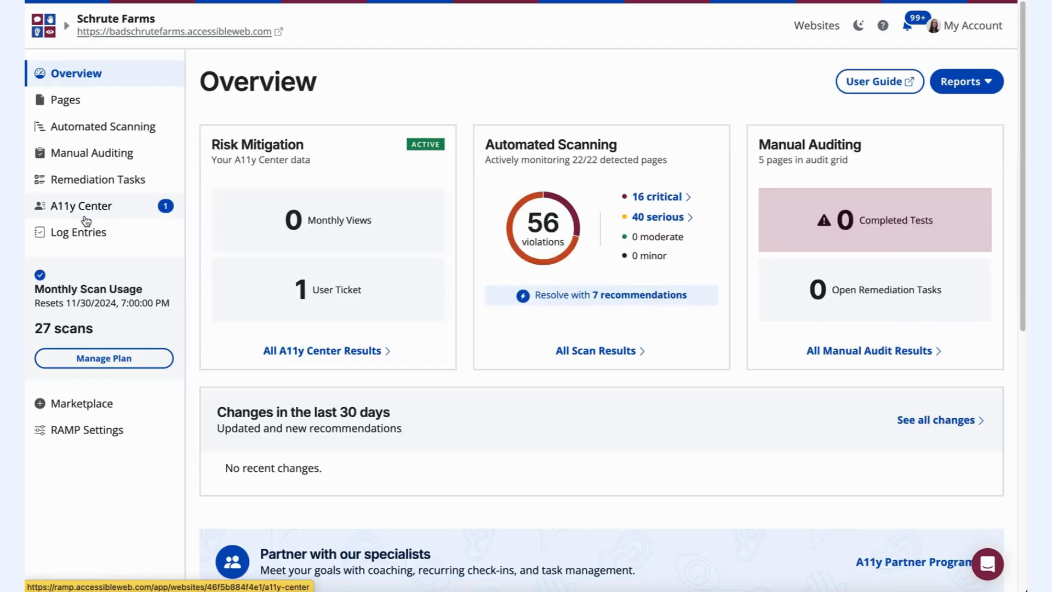
click(80, 433)
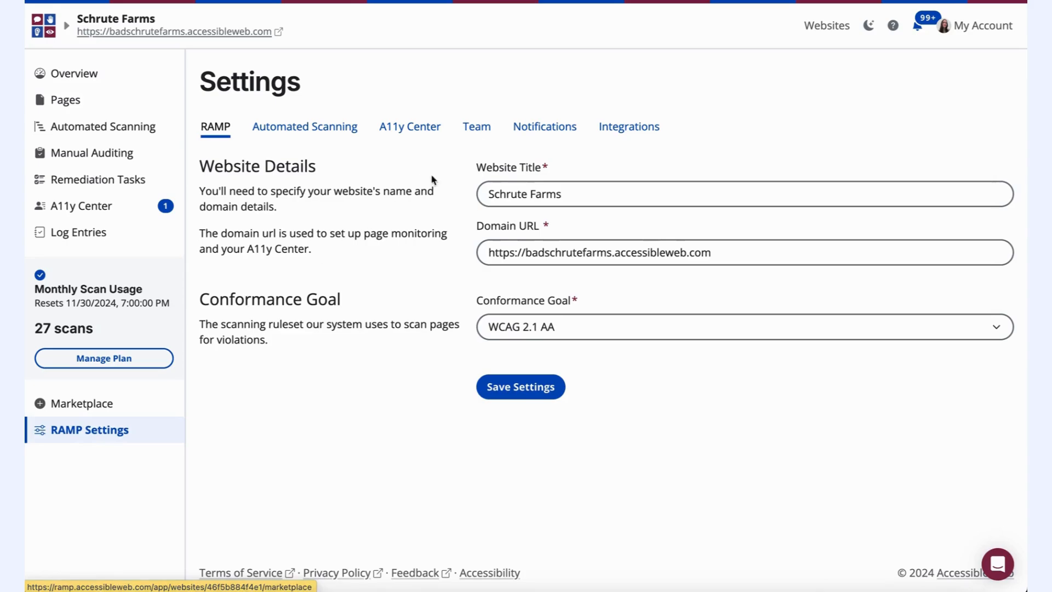
click(479, 133)
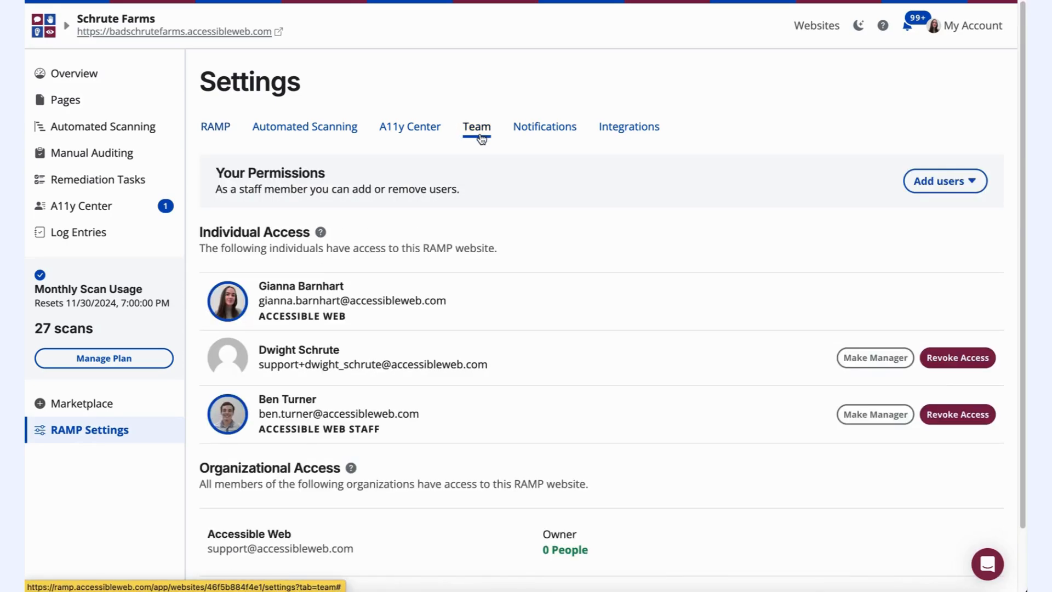
Step: Review the site's options and single-user form for adding team members, close them without inviting anyone, and return to the websites list
click(954, 186)
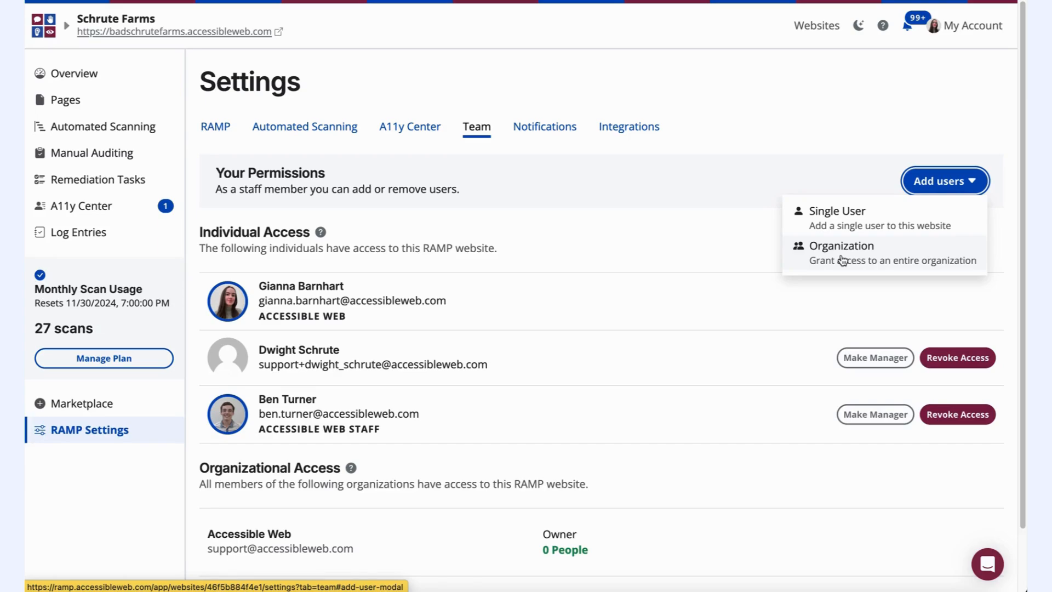
click(836, 220)
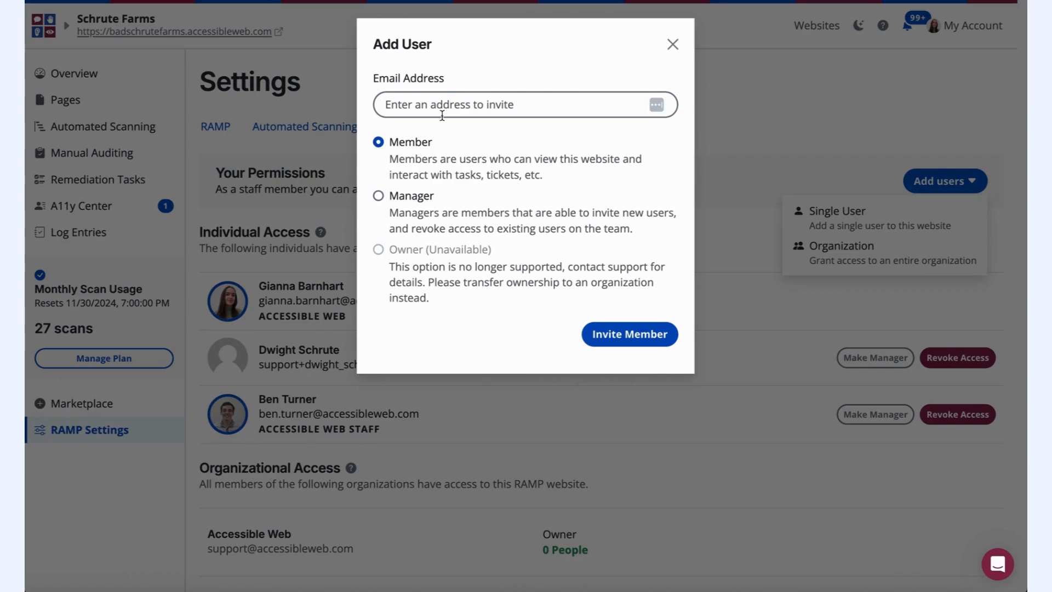
click(673, 44)
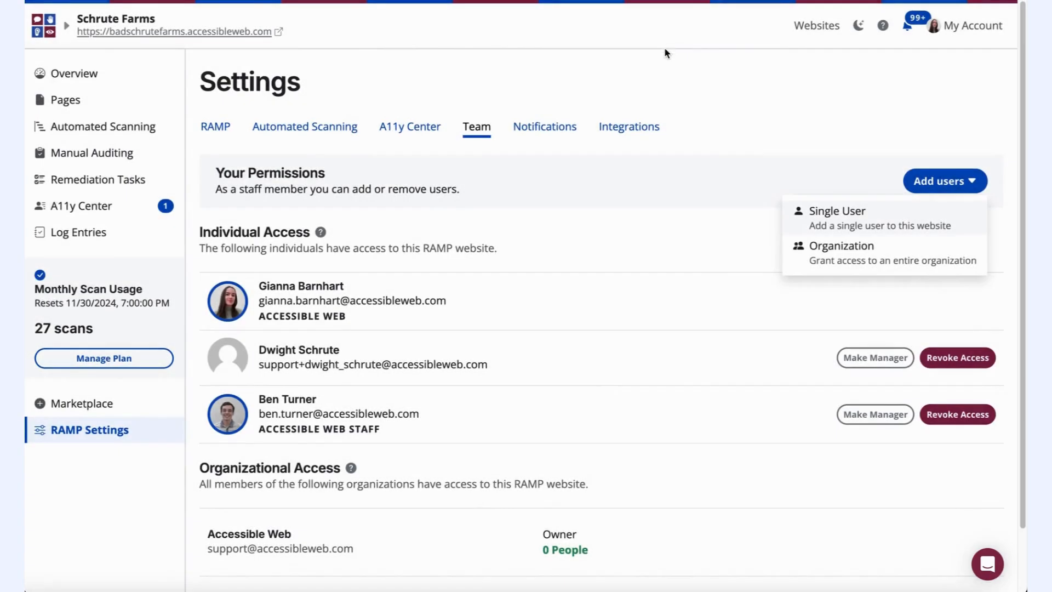
click(639, 75)
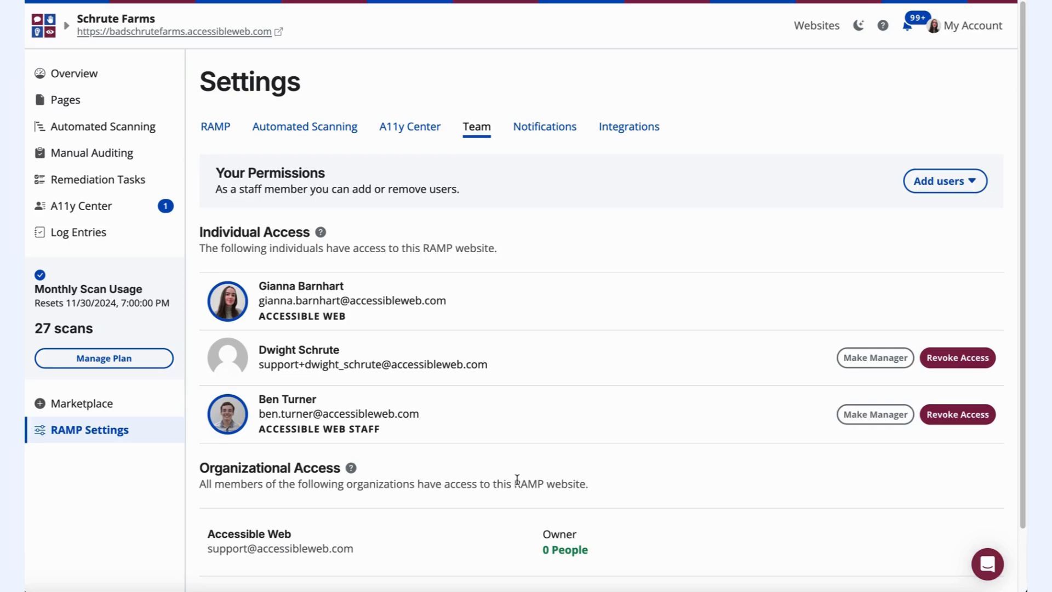
click(46, 32)
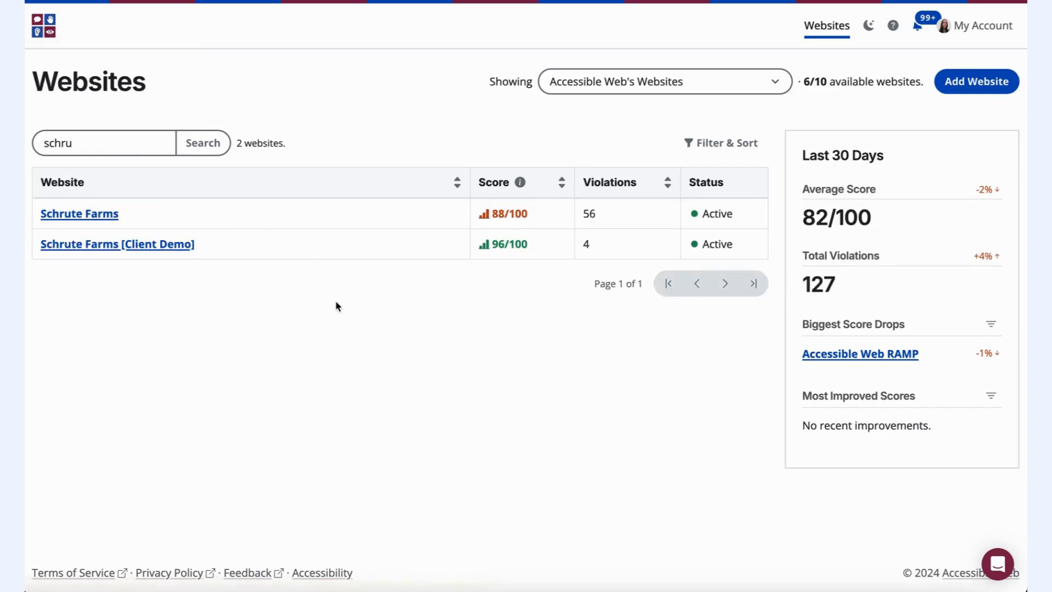